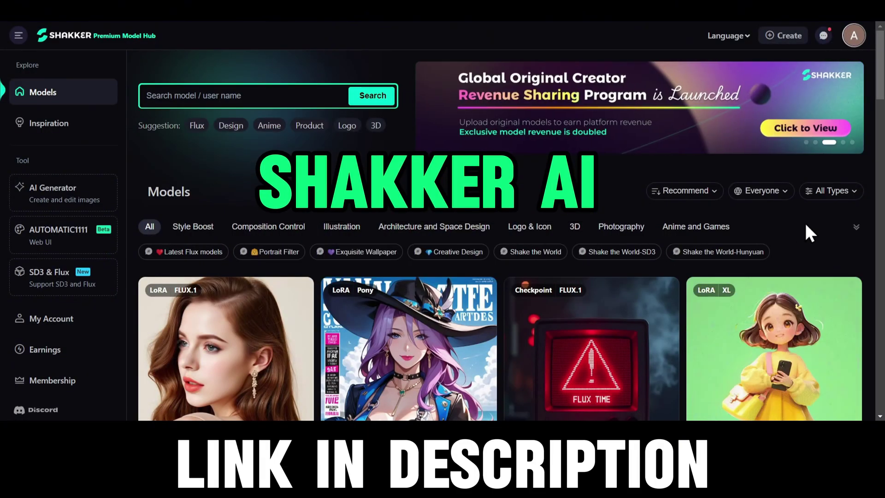
Scroll down the Models gallery of LoRA and checkpoint models.
scroll(805, 233, down, 6)
Filter the model list to Checkpoint models built on the FLUX.1 base model.
scroll(805, 233, down, 13)
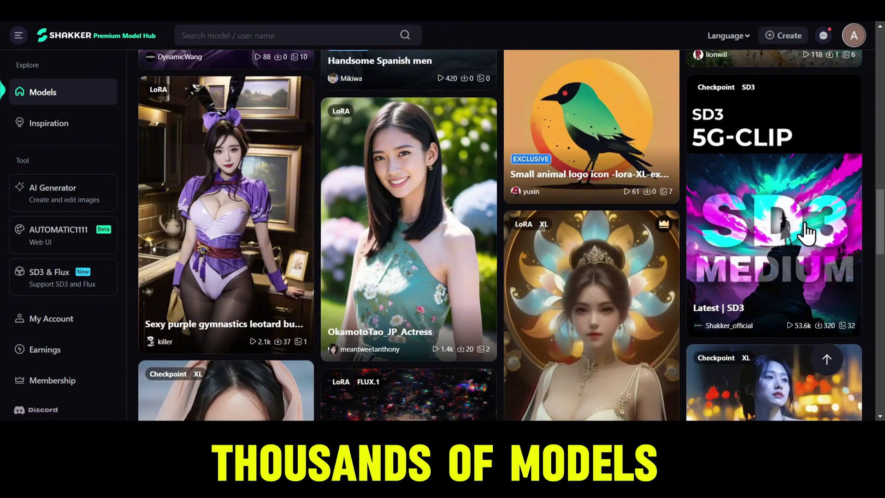
scroll(805, 223, down, 16)
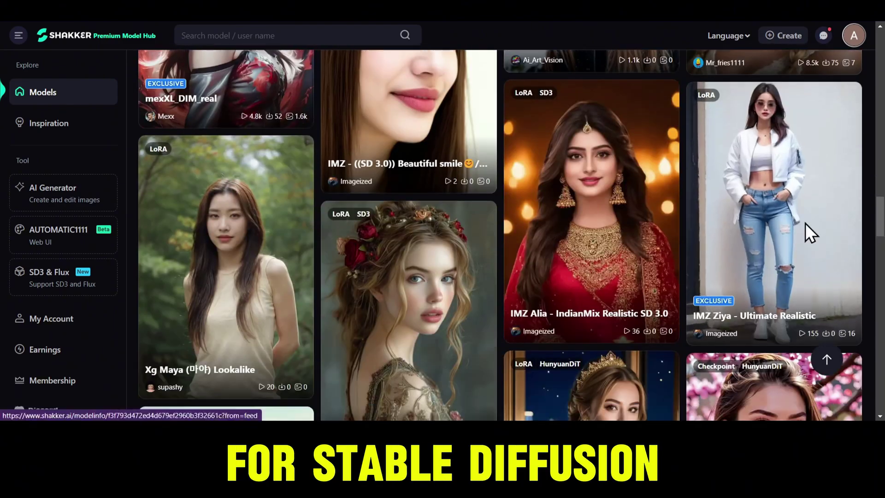
scroll(806, 225, down, 18)
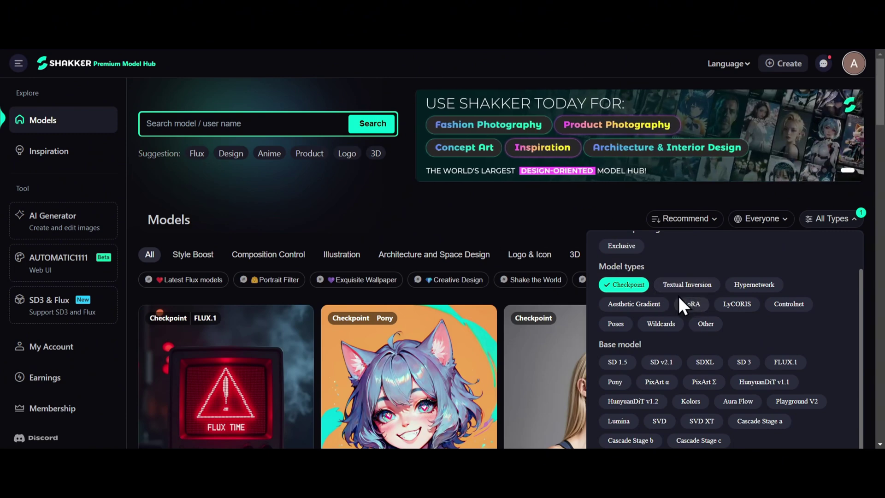
scroll(477, 69, down, 3)
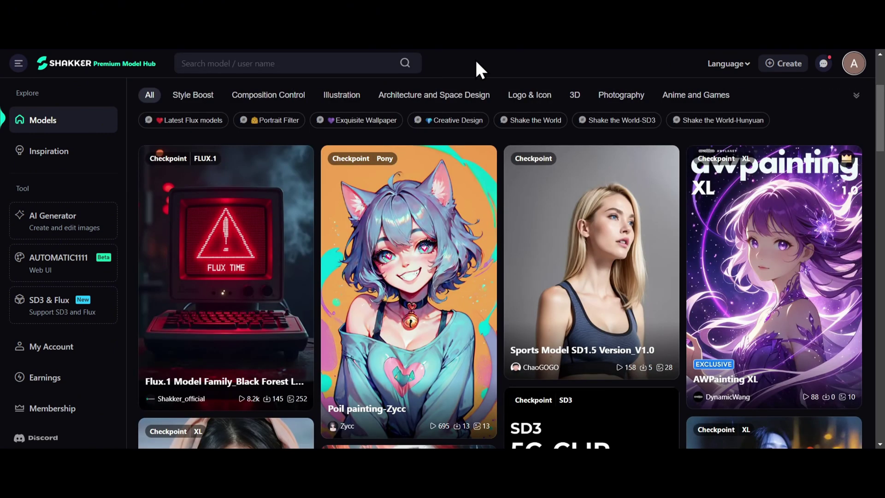
scroll(476, 68, up, 3)
click(829, 218)
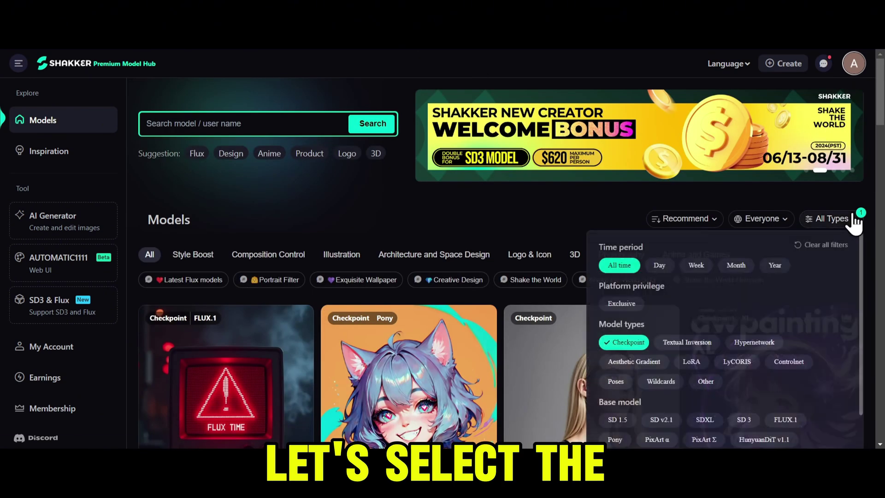
scroll(737, 277, down, 1)
click(624, 256)
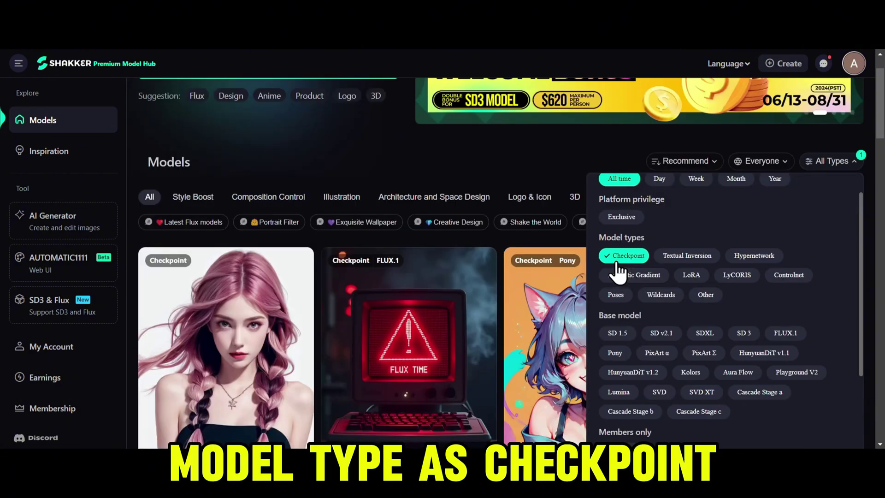
click(787, 335)
click(562, 146)
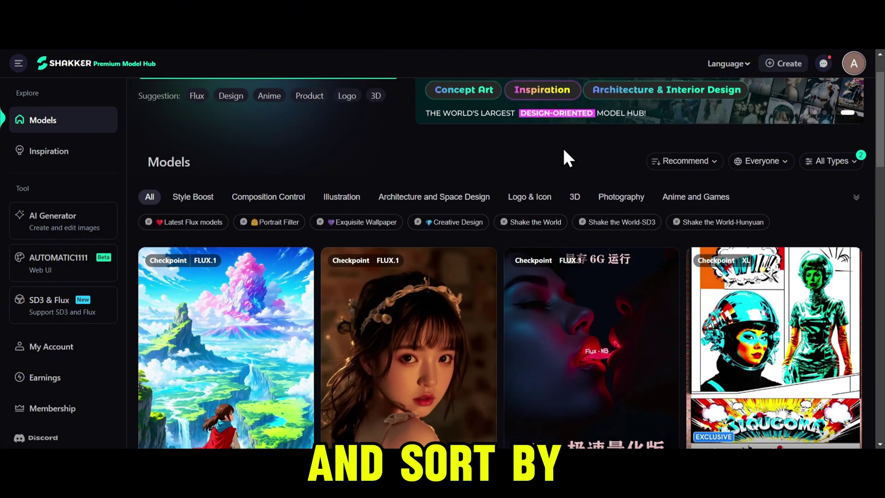
Sort the models by Highest Popularity and open the Flux.1 Model Family model.
scroll(562, 146, up, 1)
click(684, 217)
click(687, 270)
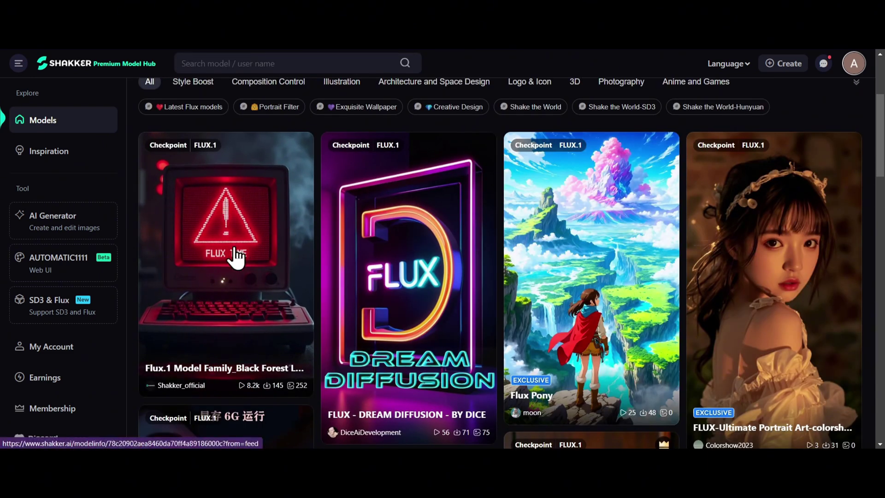
click(232, 251)
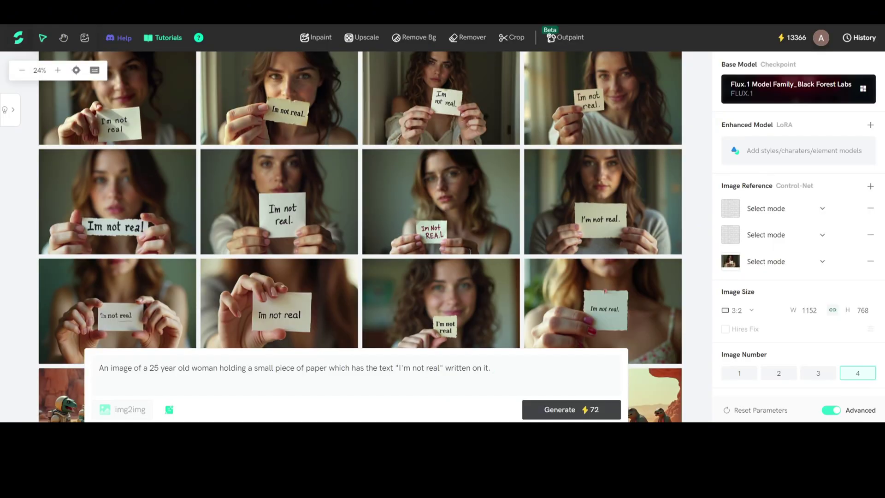
Enter the prompt 'Food photography, Fruits flying around, poster image'.
click(497, 369)
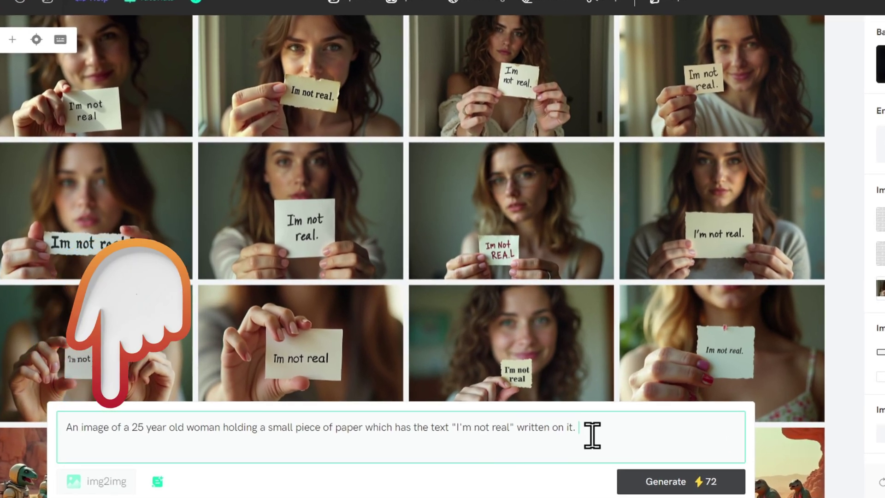
click(666, 480)
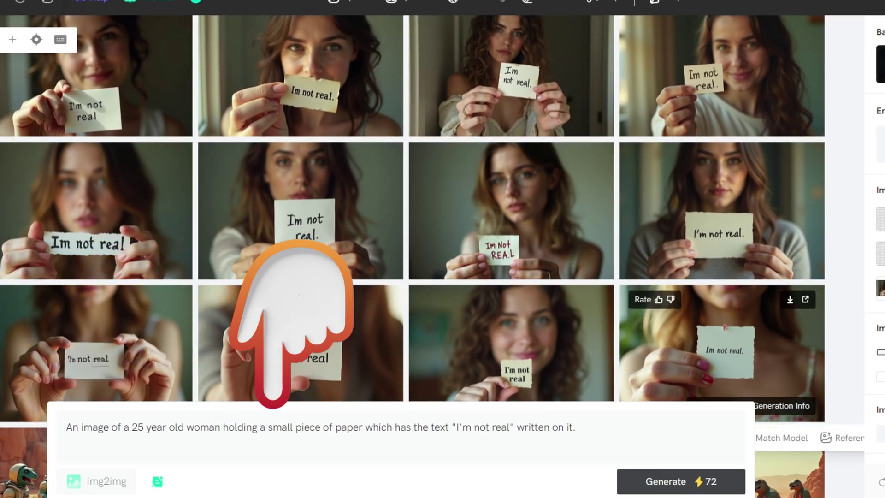
scroll(877, 258, down, 2)
scroll(877, 257, down, 1)
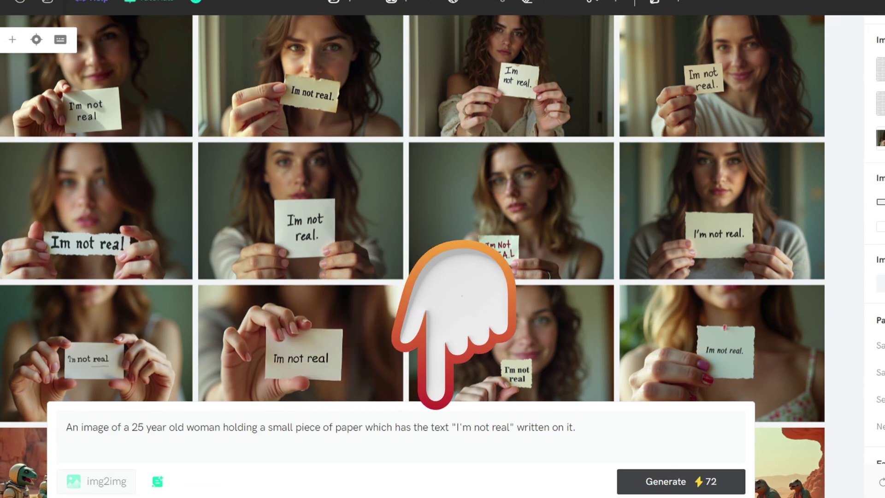
Keep the 3:2 aspect ratio and generate four fruit poster images.
click(880, 202)
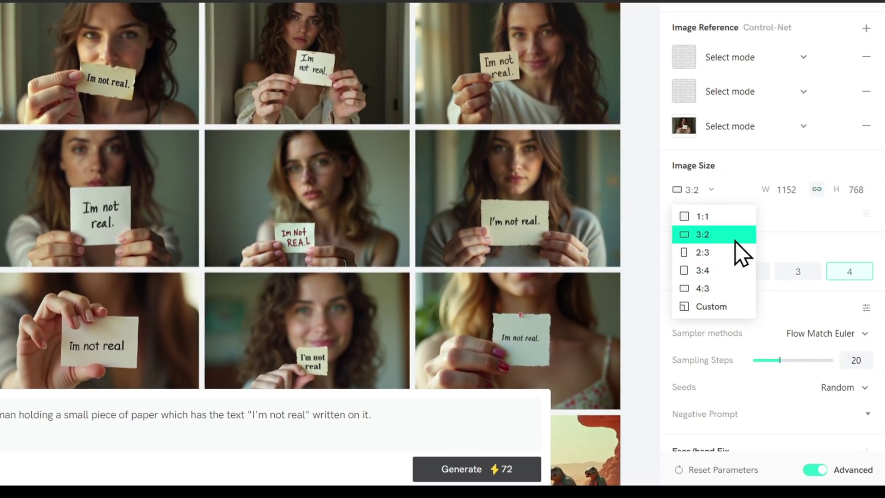
click(736, 240)
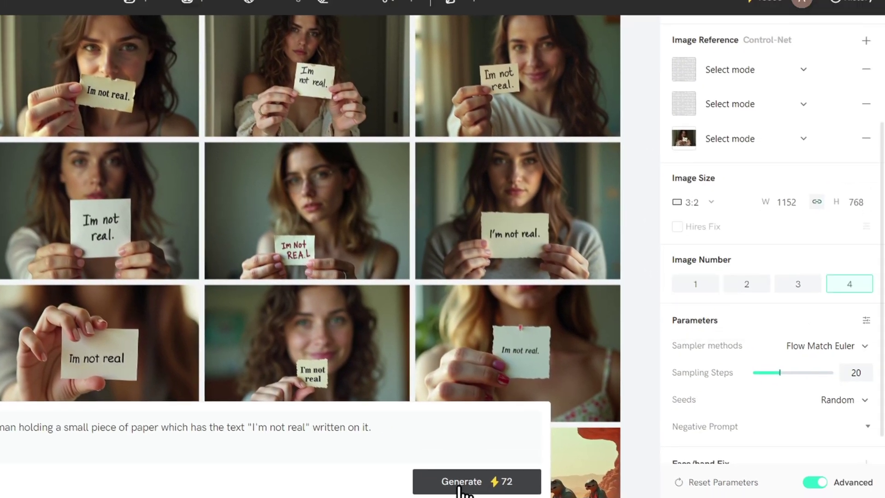
click(490, 480)
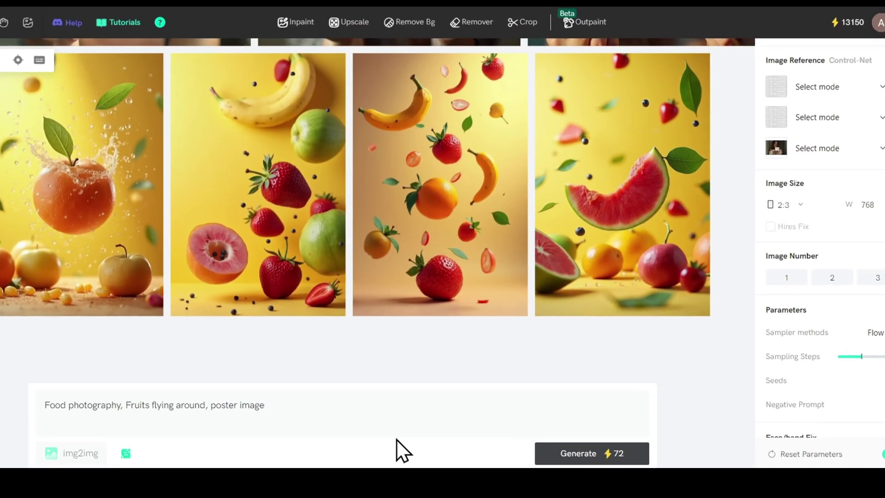
click(199, 415)
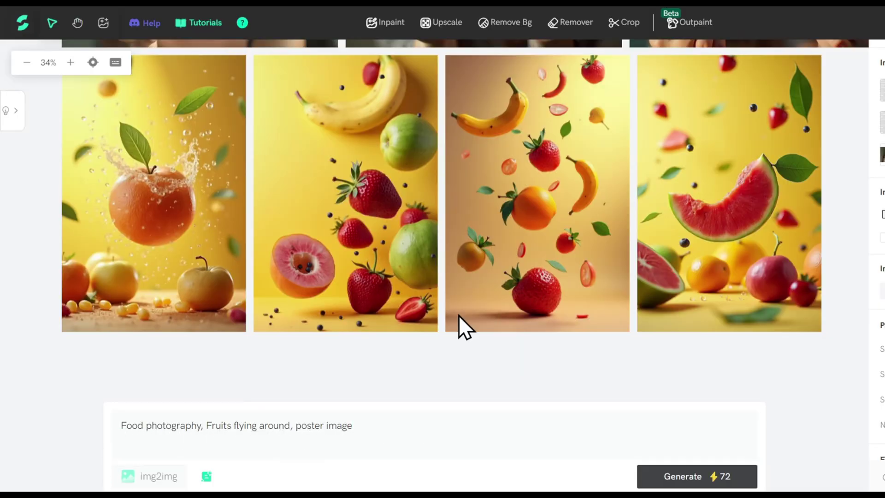
Look over the fruit posters and replace the fruit prompt with new text.
mouse_move(178, 208)
mouse_move(763, 210)
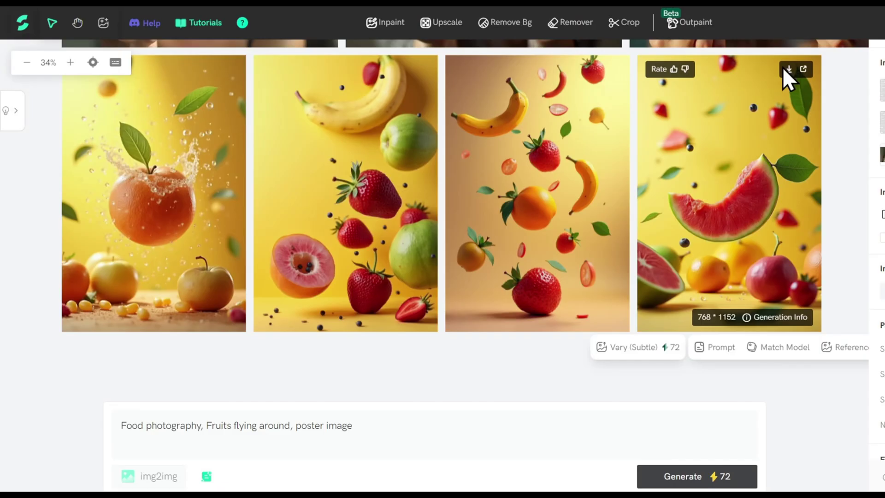
mouse_move(600, 77)
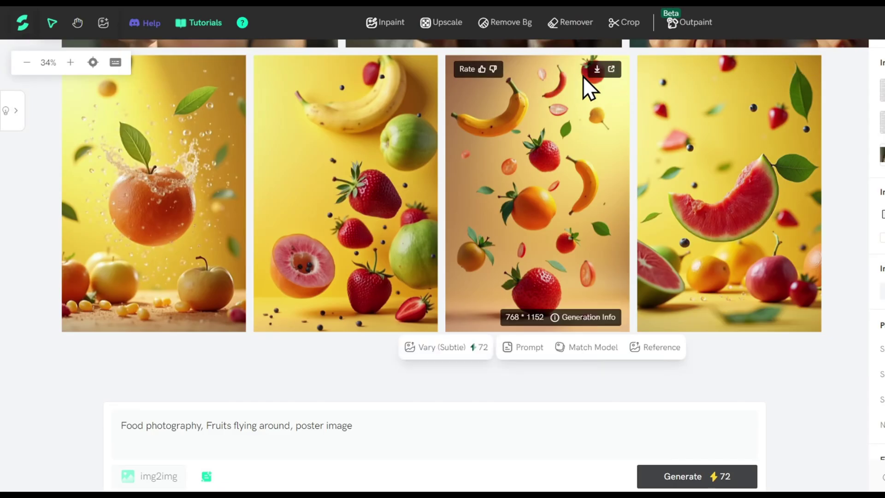
triple_click(372, 424)
text(A)
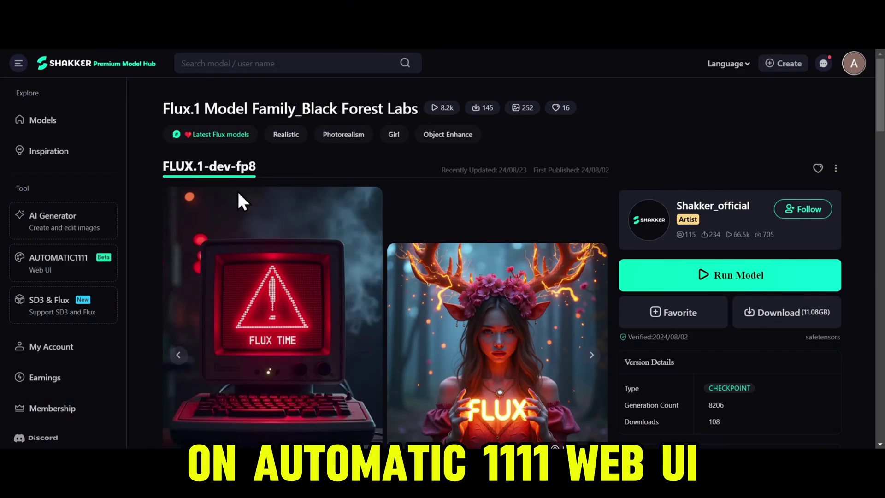
Scroll the favorited FLUX.1-dev-fp8 page and switch to the AUTOMATIC1111 web UI.
scroll(88, 276, down, 1)
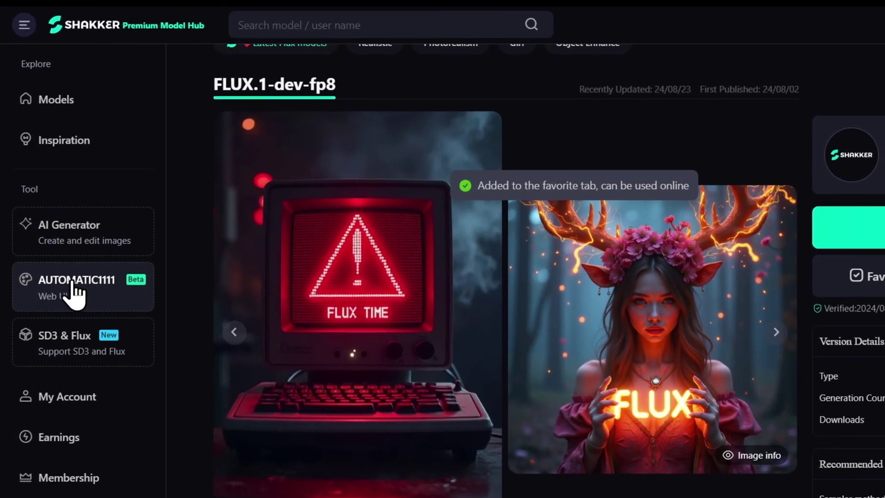
click(73, 294)
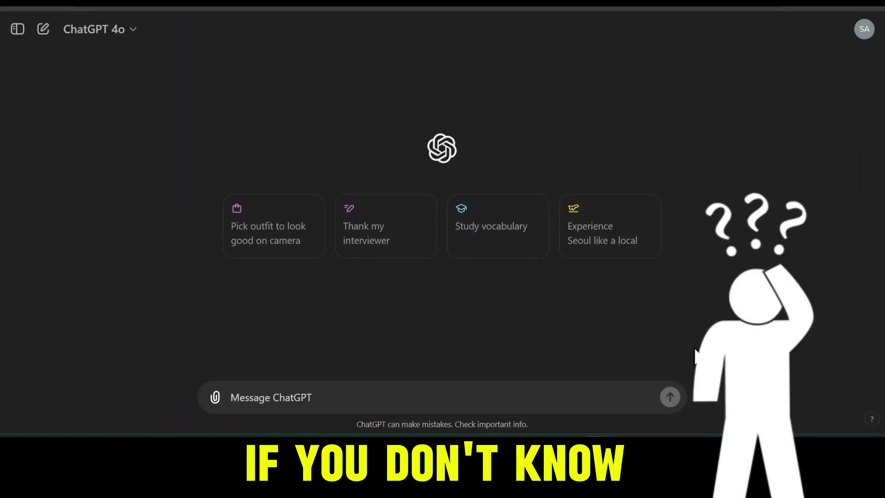
Ask ChatGPT for 10 'Fashion Photography' prompts with camera settings, then select Urban Glam.
text(Give me 10 image prompts)
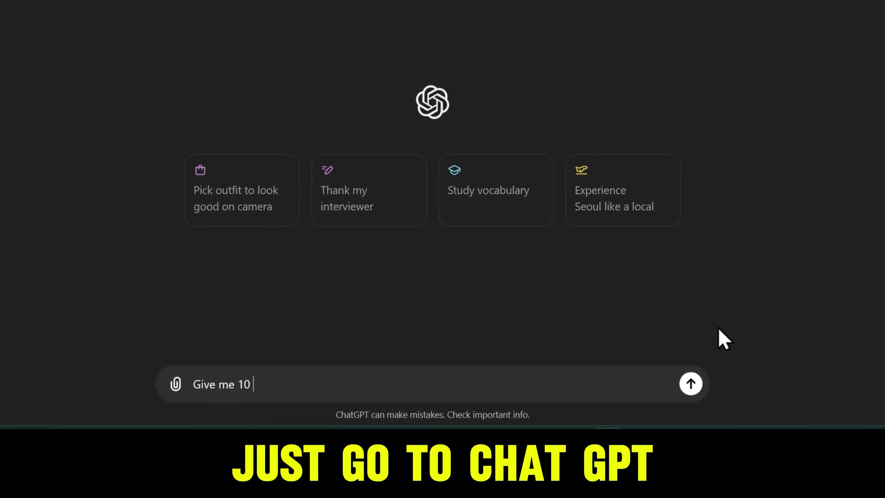
text( for )
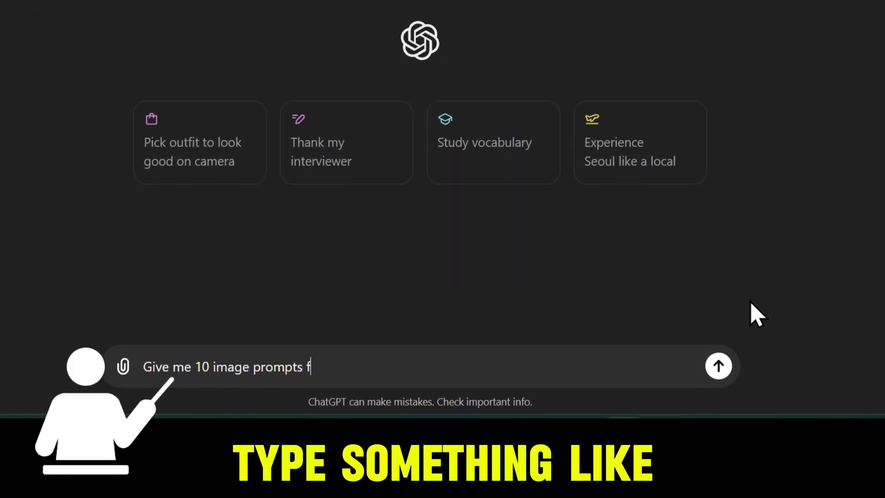
text("Fashion Photo)
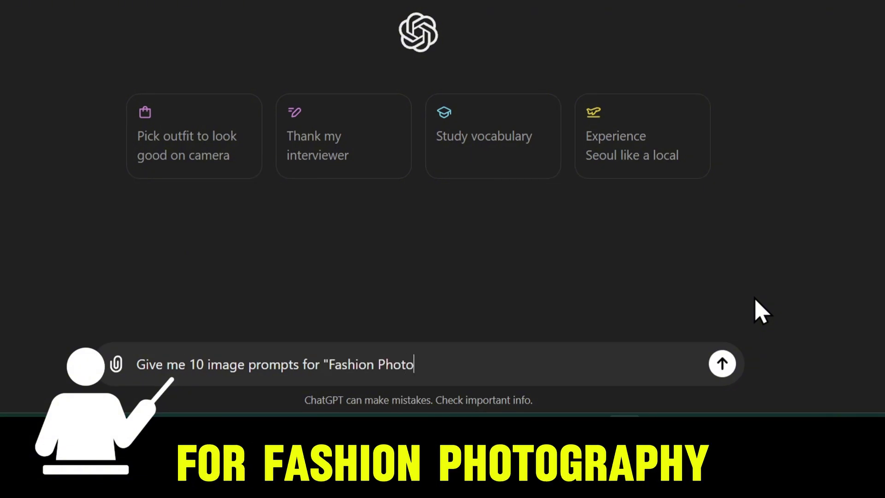
text(graphy", along with the camer)
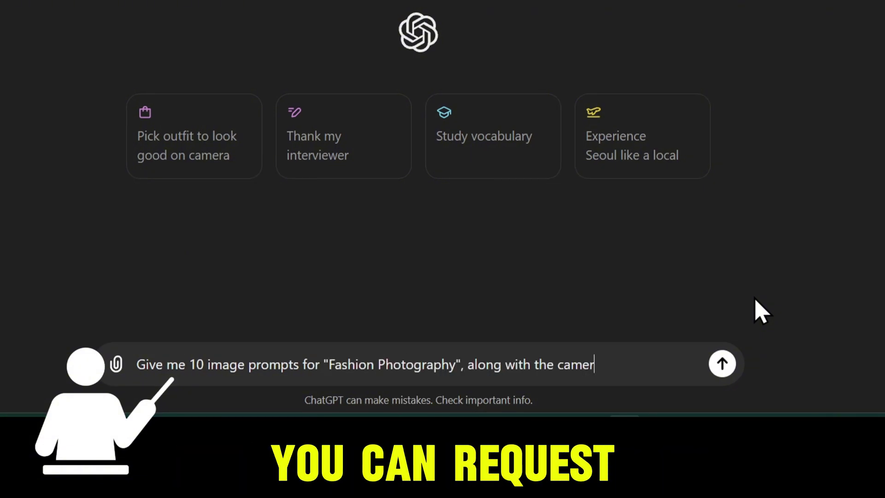
text(a angle)
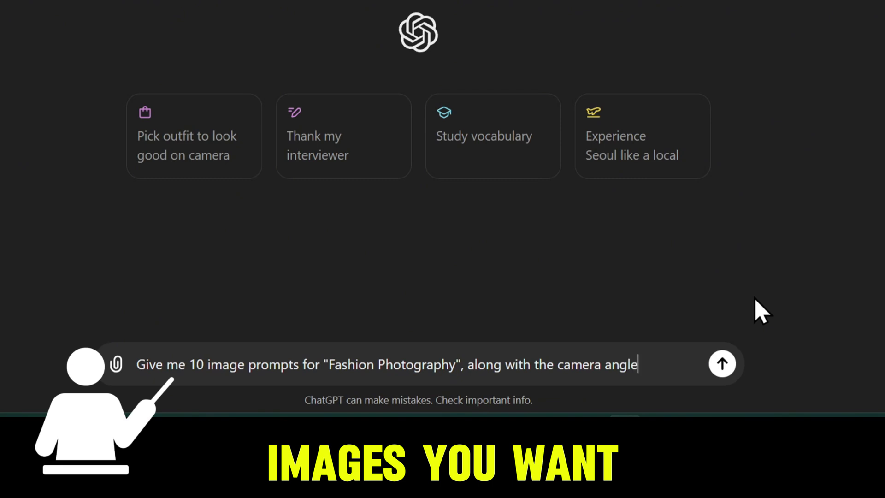
text(, )
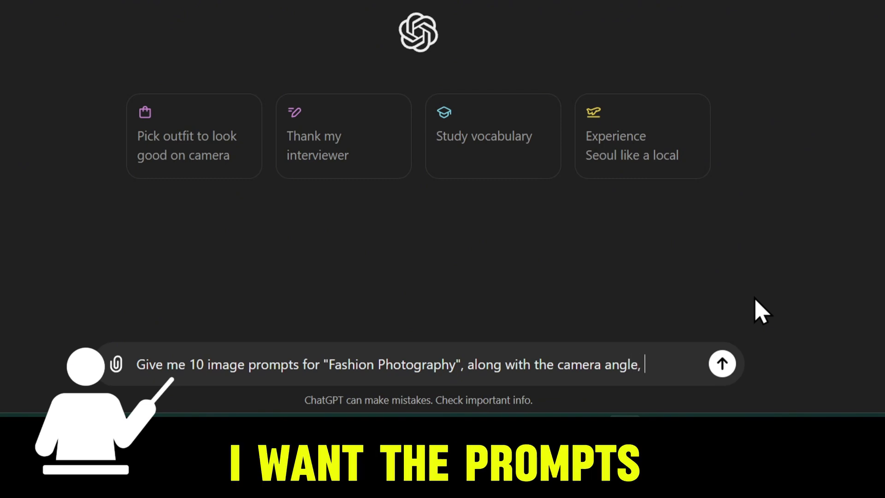
text(time of )
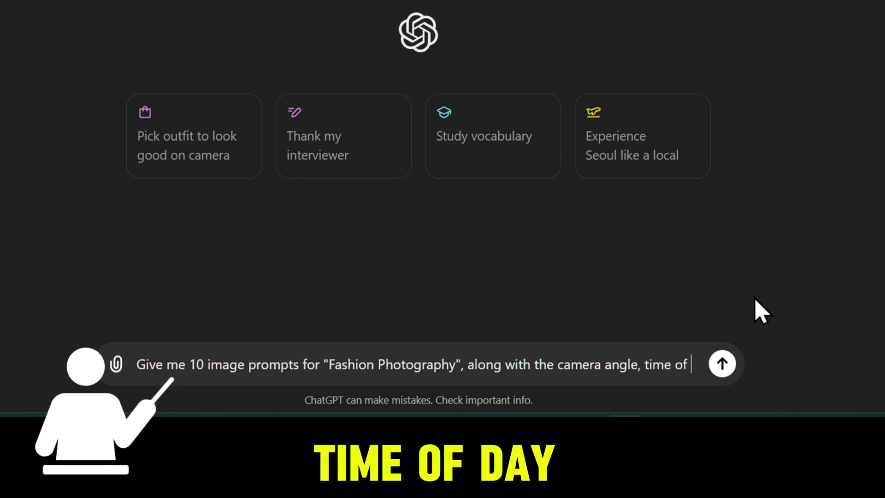
text(the day, iso, shutter speed a)
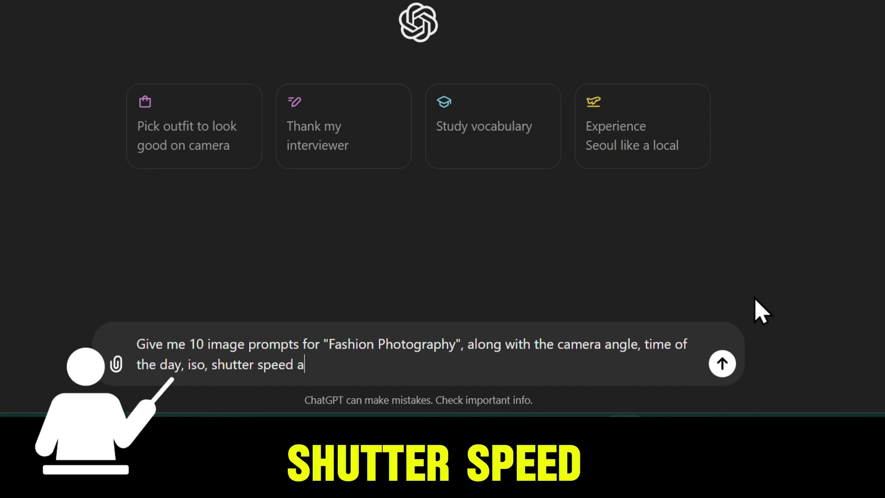
text(nd photography style.)
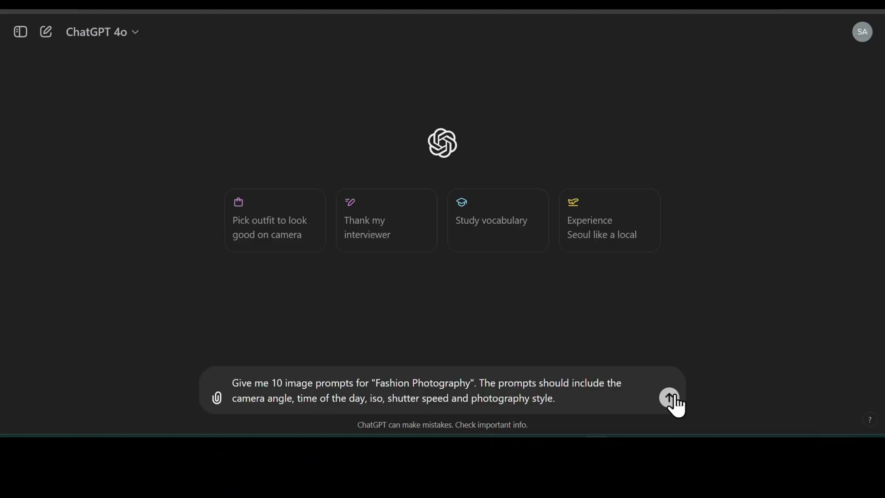
click(668, 397)
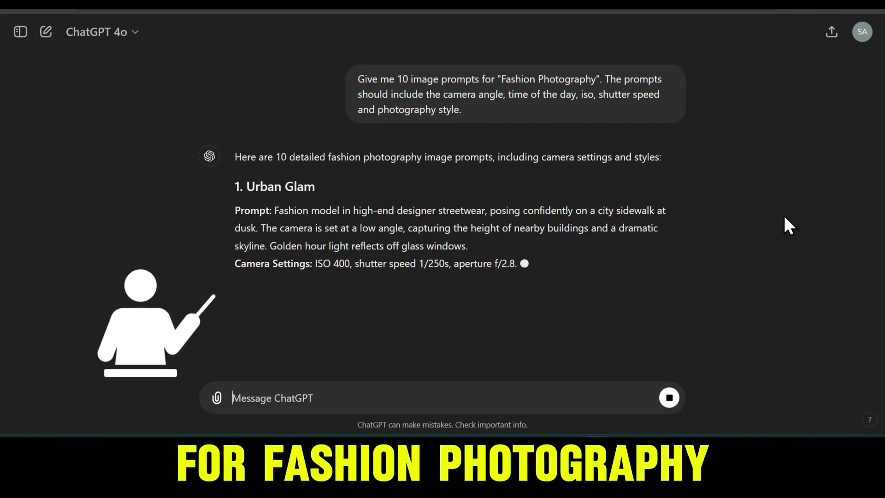
drag(269, 138, 453, 170)
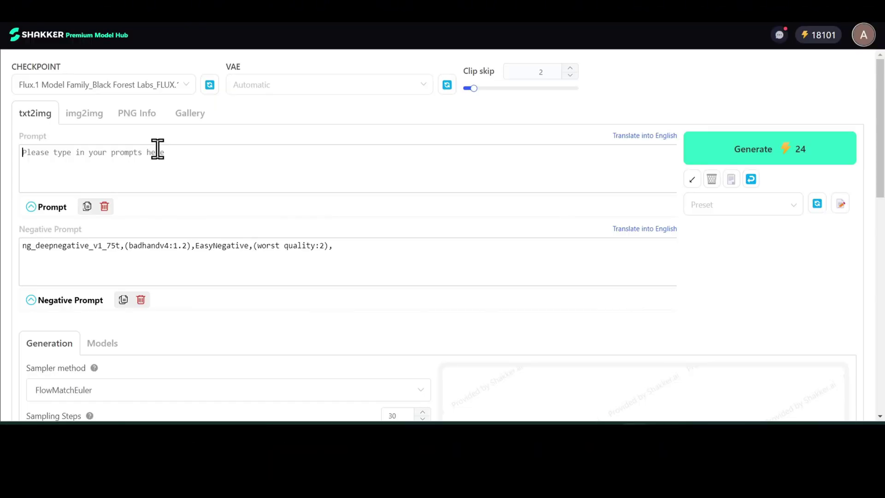
Fill the prompt with the Urban Glam description, camera settings and photography style.
text(Fashion model in high-end designer streetwear, posing confidently on a city sidewalk at dusk. The camera is set at a low angle, capturing the height of nearby buildings and a dramatic skyline. Golden hour light reflects off glass windows.)
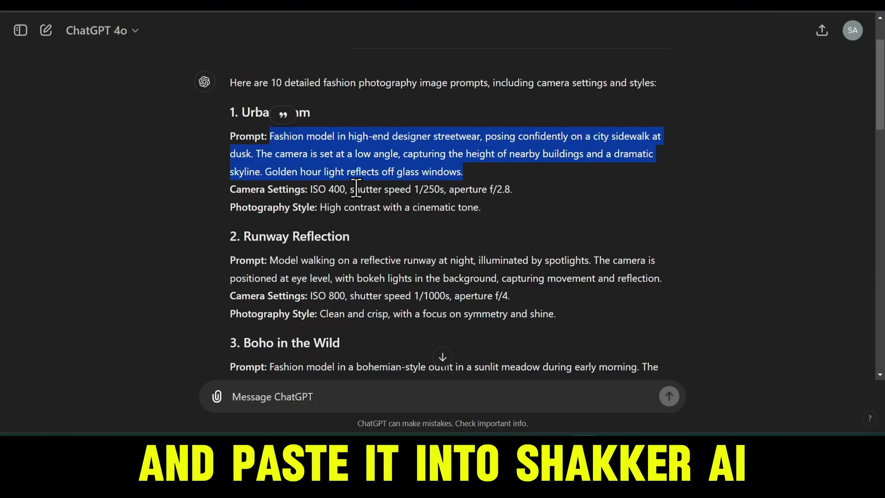
drag(310, 191, 540, 190)
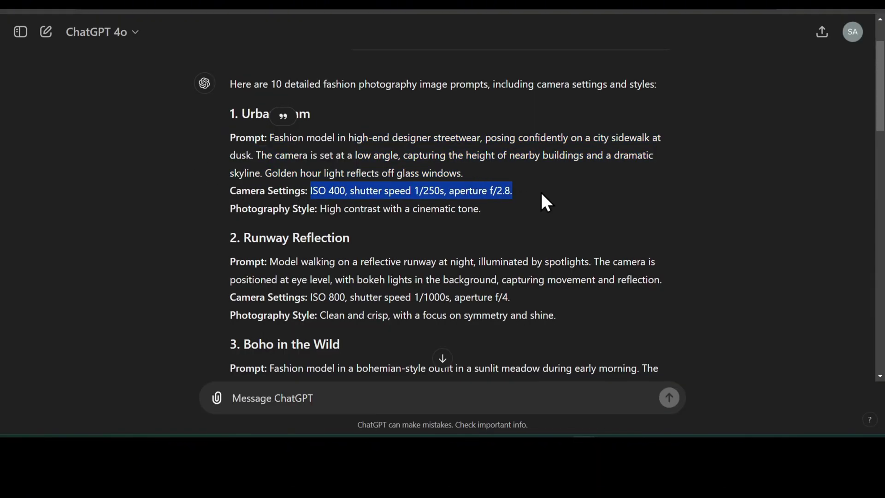
drag(319, 208, 464, 209)
drag(464, 208, 480, 209)
key(ctrl+v)
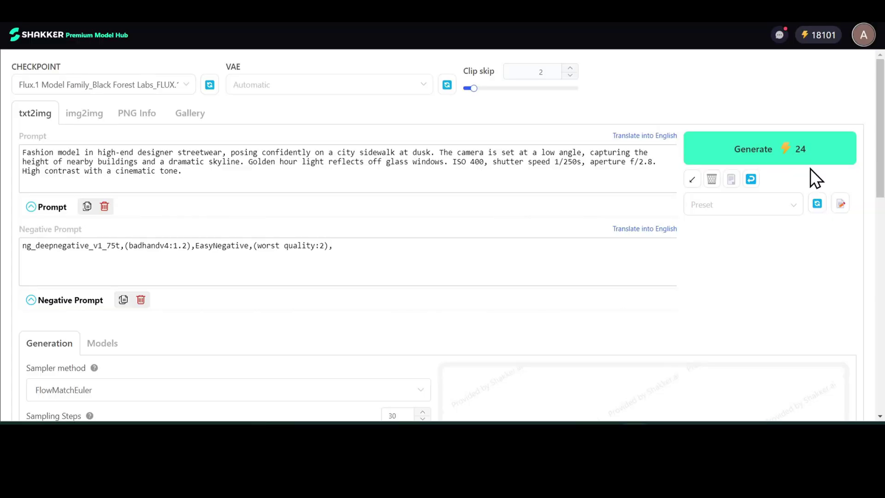
Generate the Urban Glam image and download it from the full-size view.
click(813, 157)
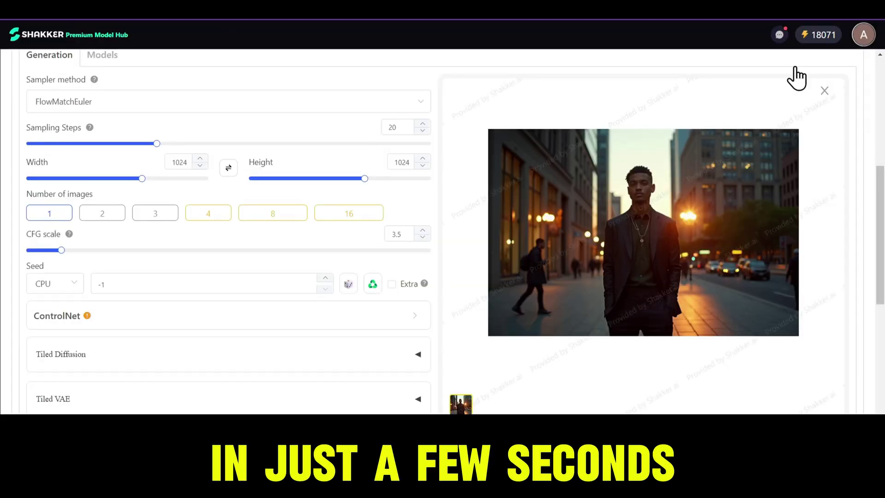
click(636, 198)
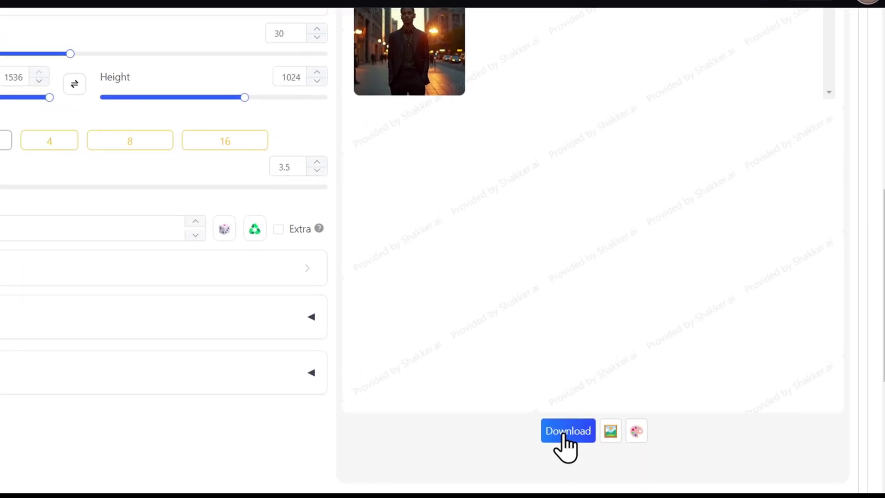
click(565, 434)
click(447, 0)
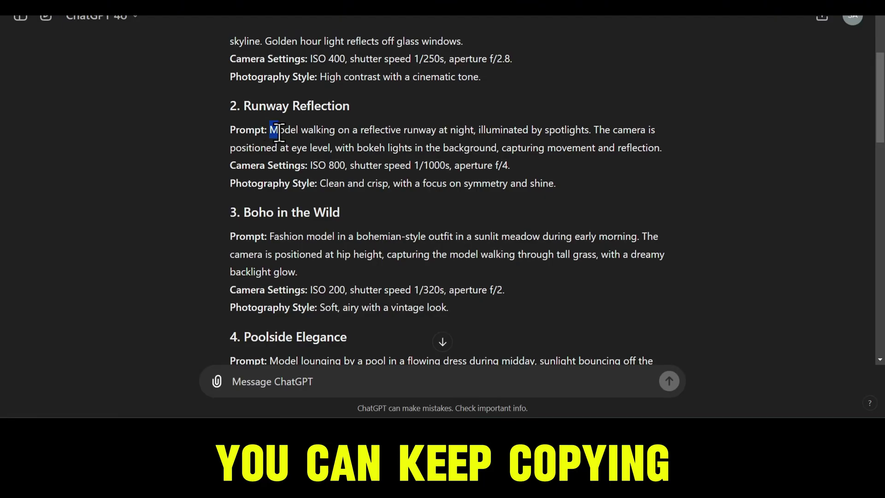
Replace the prompt with the high-fashion city skyline at sunset description.
drag(217, 128, 495, 150)
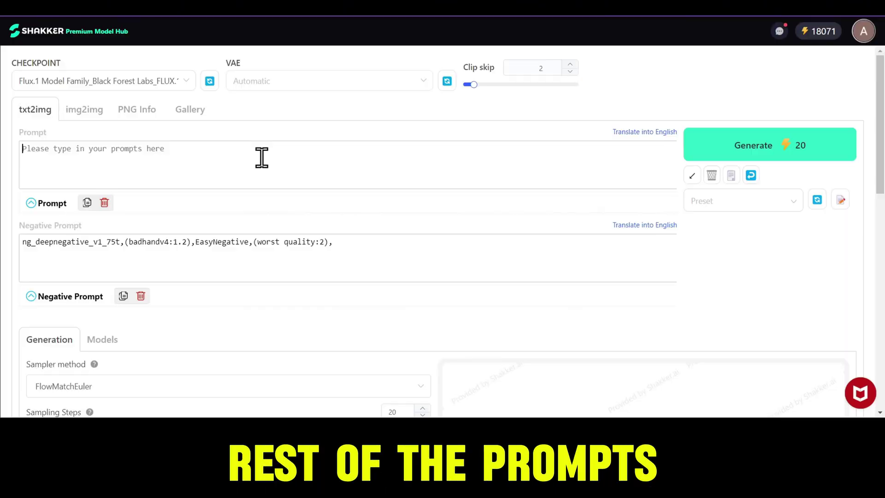
text(Model walking on a reflective runway at night, illuminated by spotlights. The camera is positioned at eye level, with bokeh lights in the background, capturing movement and reflection.)
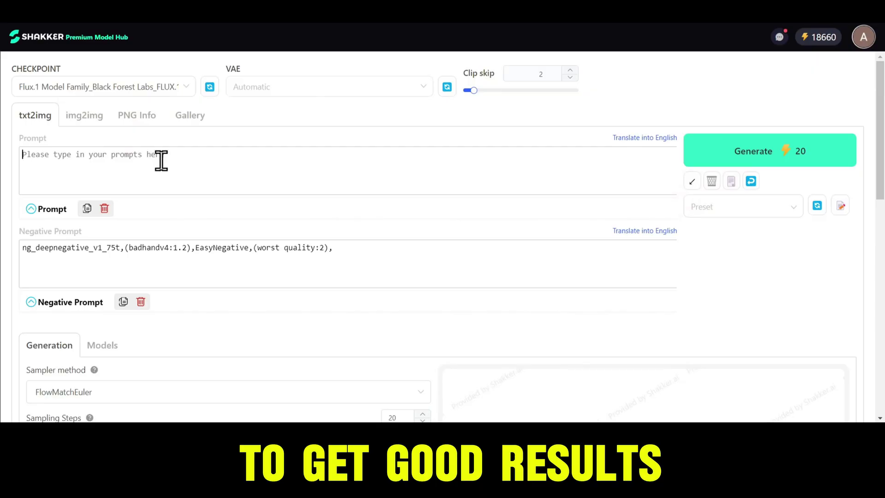
text(A high-fashion model posing against a modern city skyline at sunset, wearing a sleek black evening gown with shimmering gold accents, the wind softly blowing her hair.)
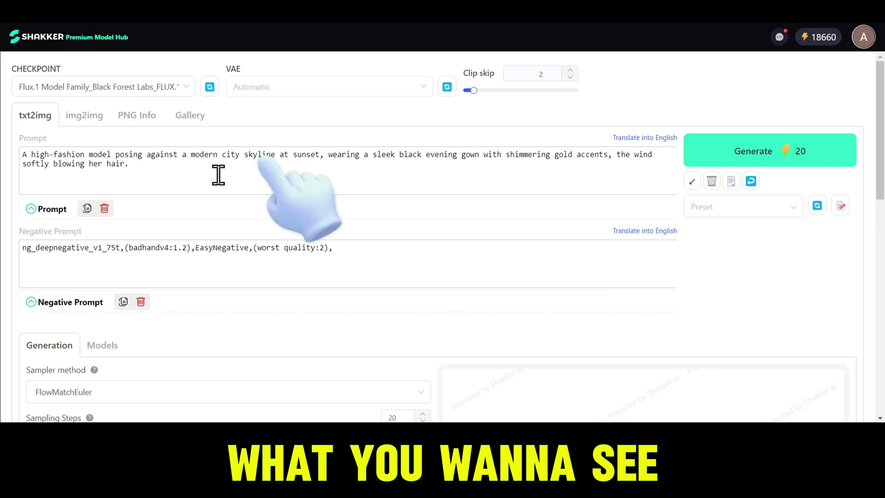
scroll(219, 174, down, 1)
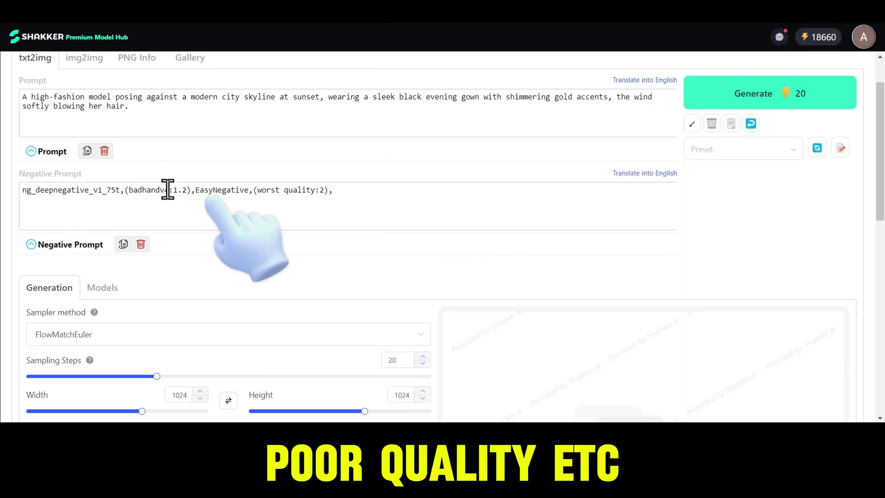
scroll(54, 146, down, 4)
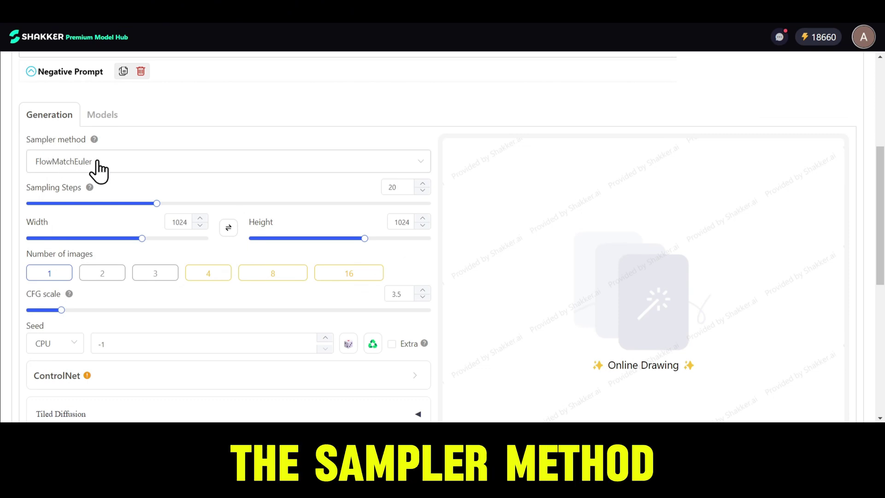
click(145, 169)
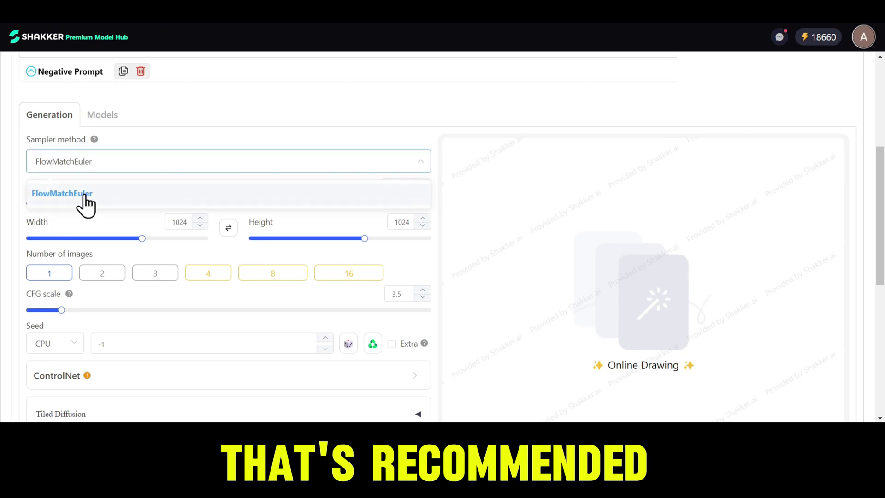
click(119, 203)
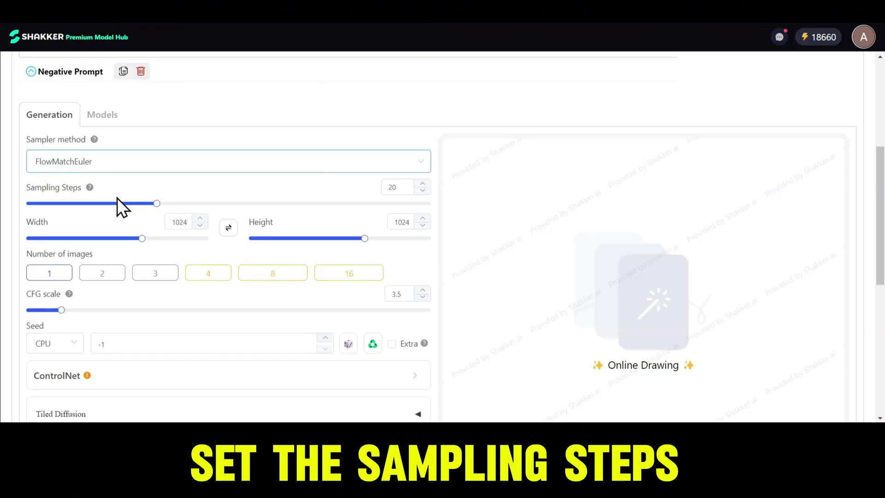
mouse_move(90, 191)
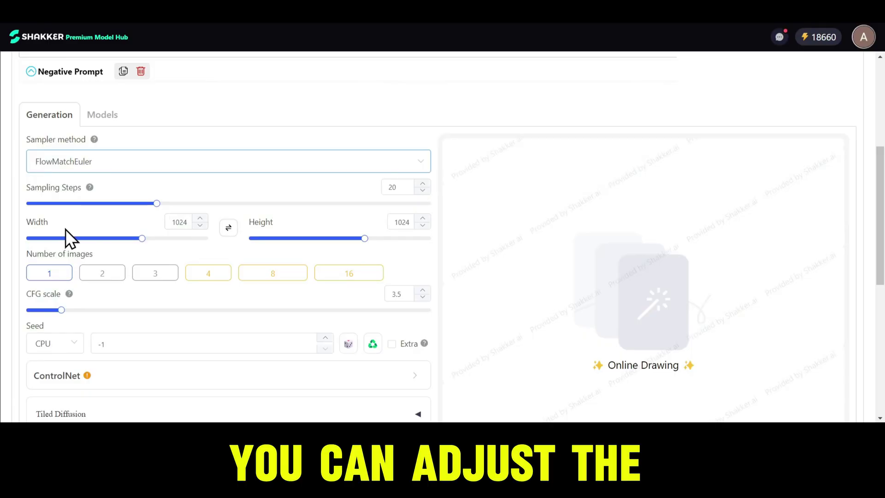
drag(29, 224, 48, 223)
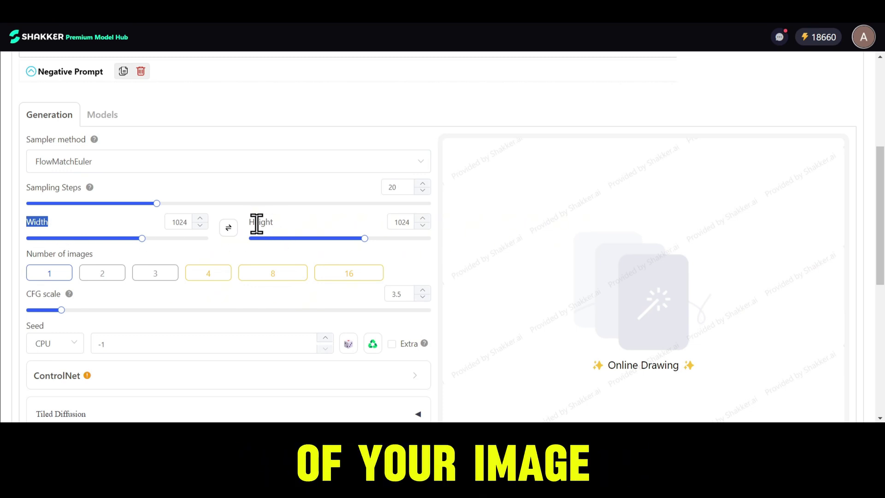
drag(249, 222, 281, 223)
click(281, 223)
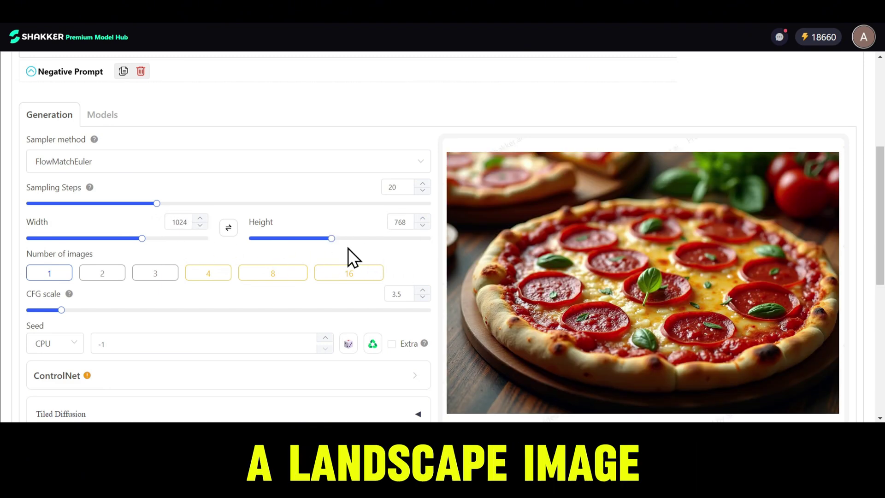
Keep 1024×768 after swapping width and height back, and check the CFG scale 3.5 guidance.
click(228, 227)
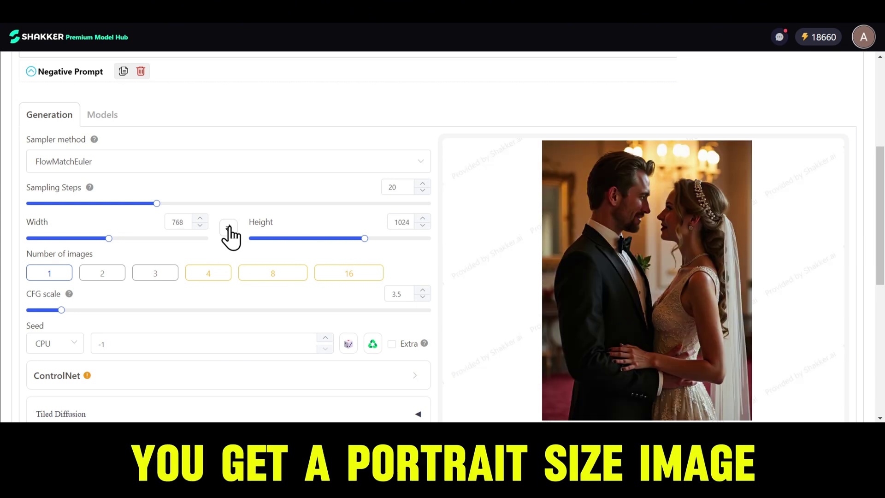
click(228, 227)
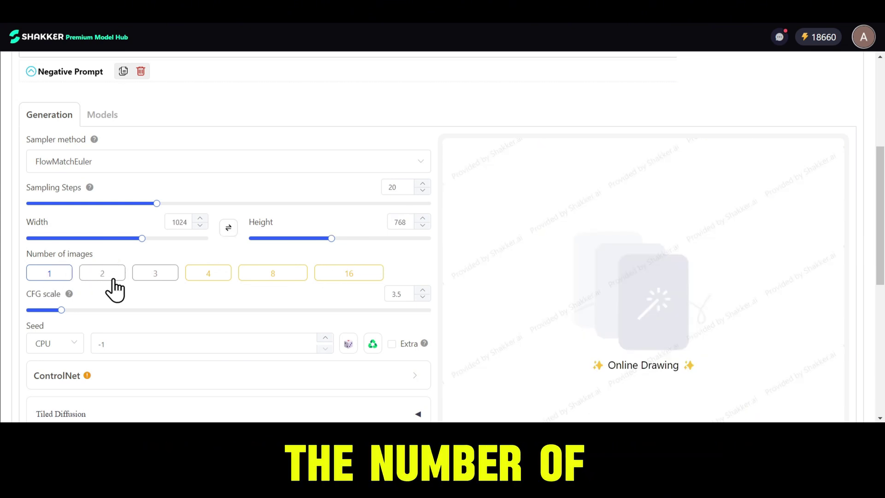
scroll(174, 290, up, 4)
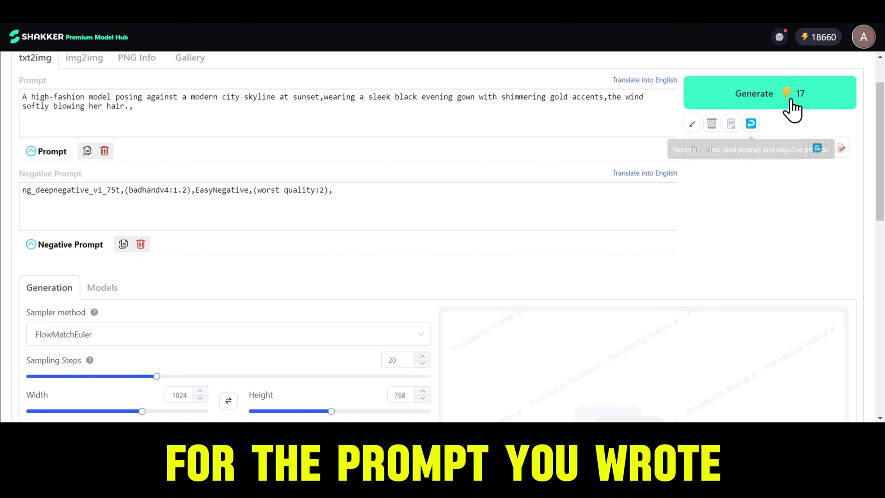
scroll(328, 243, down, 4)
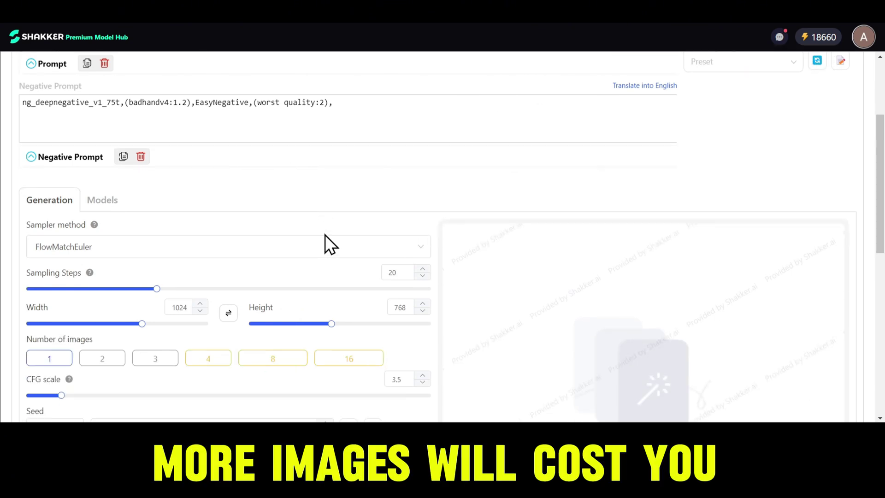
scroll(111, 283, down, 3)
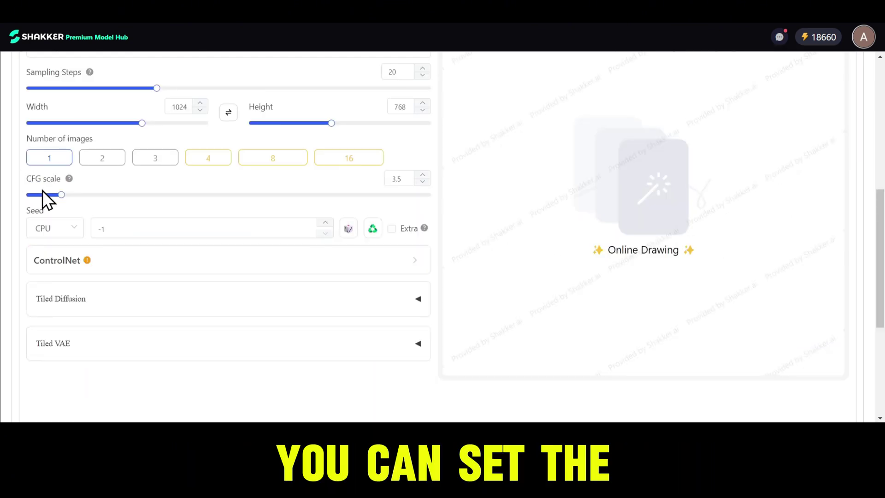
mouse_move(70, 179)
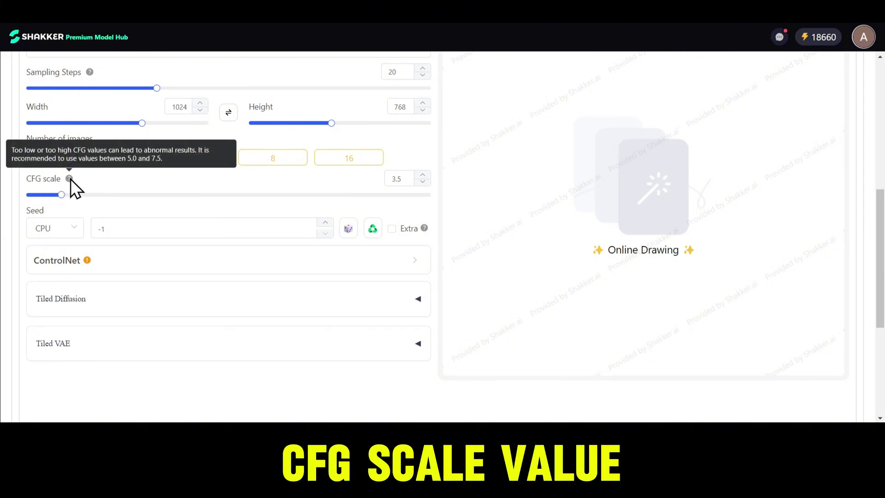
scroll(390, 244, up, 1)
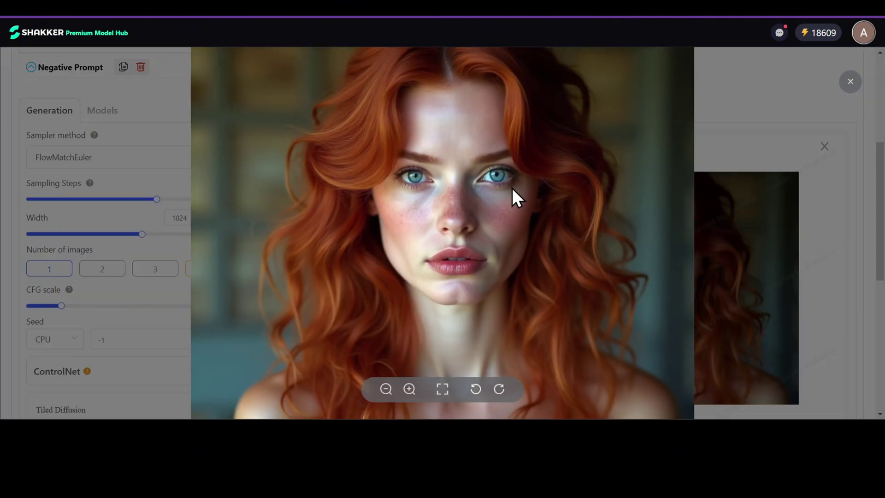
Pan the enlarged redhead portrait to center the face, then show the LoRA list.
scroll(512, 187, up, 3)
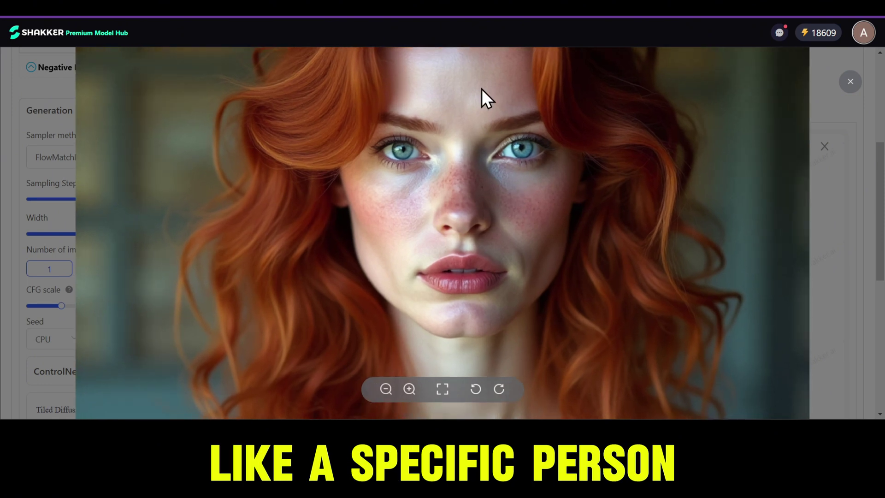
drag(482, 89, 465, 111)
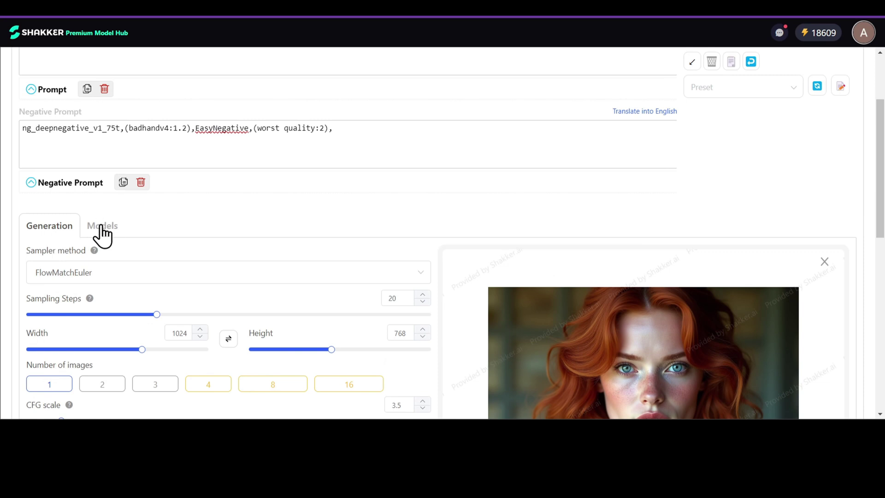
click(101, 226)
Filter the Models hub to FLUX.1 LoRAs and save Fashion model Flux_1.0 to the library.
scroll(51, 213, down, 1)
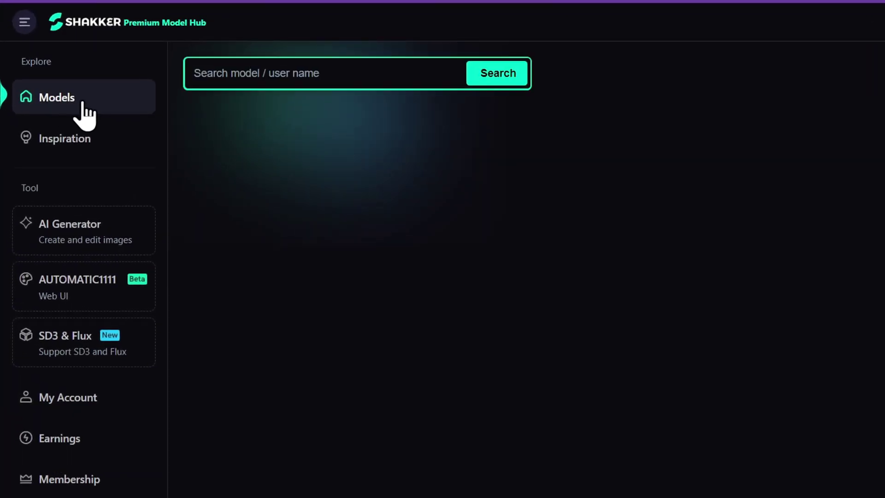
click(827, 182)
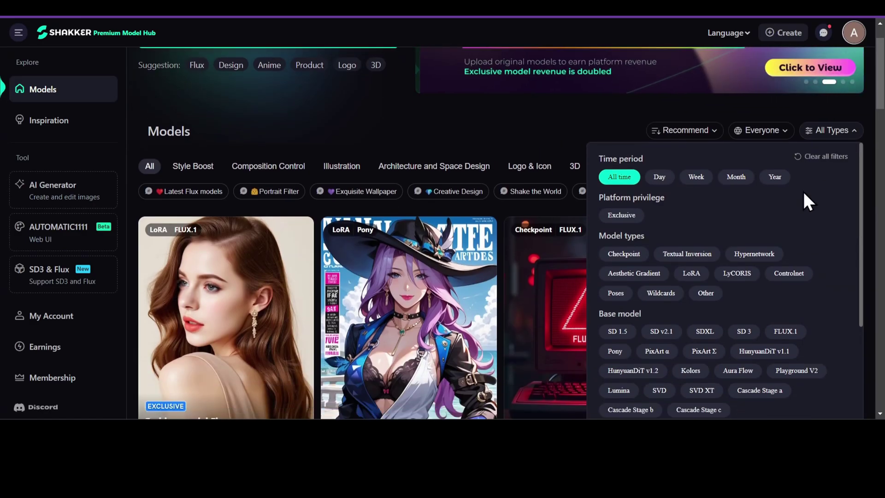
click(691, 274)
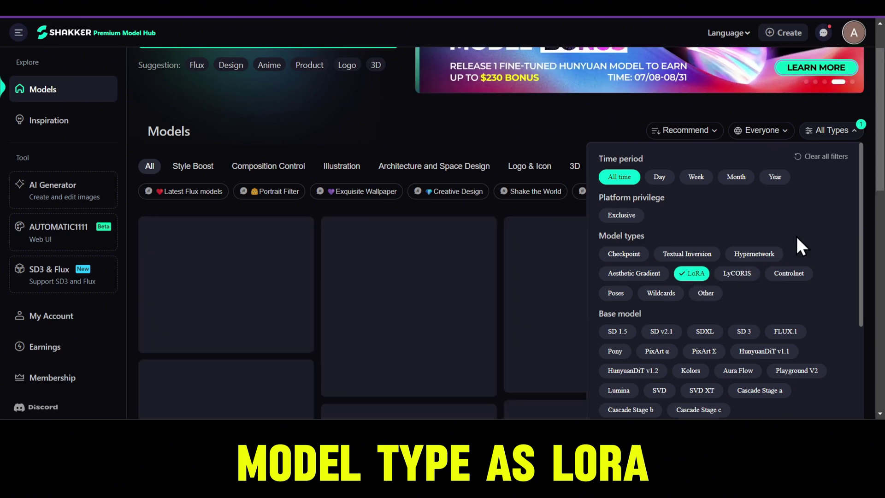
scroll(811, 229, down, 1)
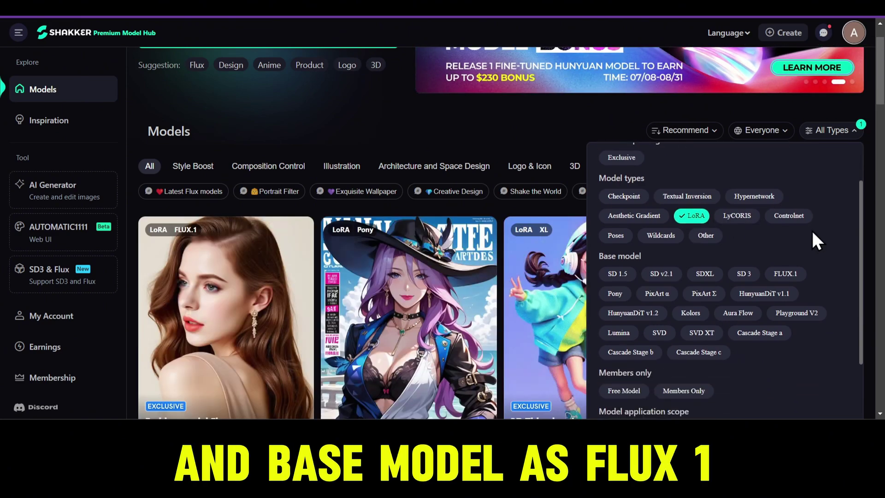
click(786, 274)
scroll(627, 174, down, 6)
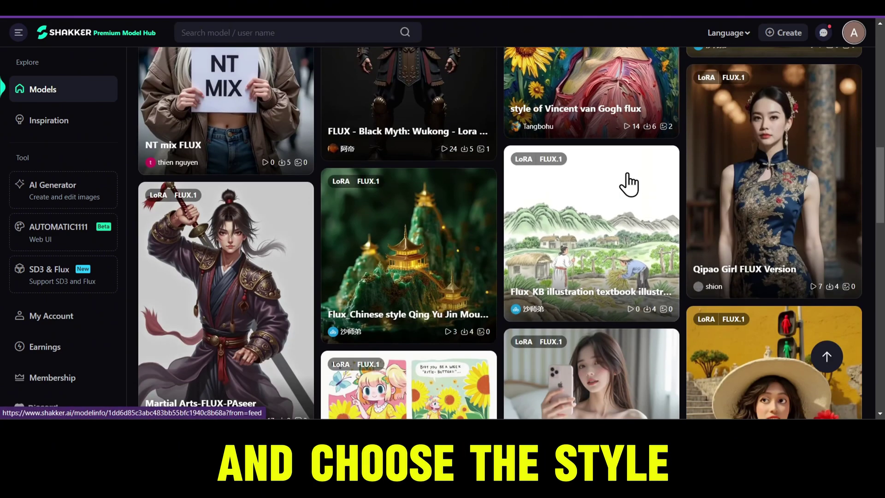
scroll(628, 183, down, 5)
scroll(780, 240, up, 10)
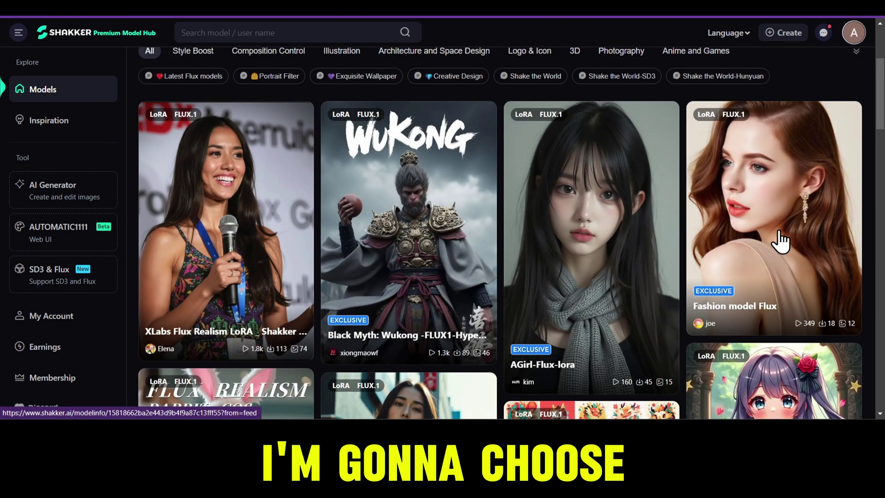
click(734, 223)
click(681, 288)
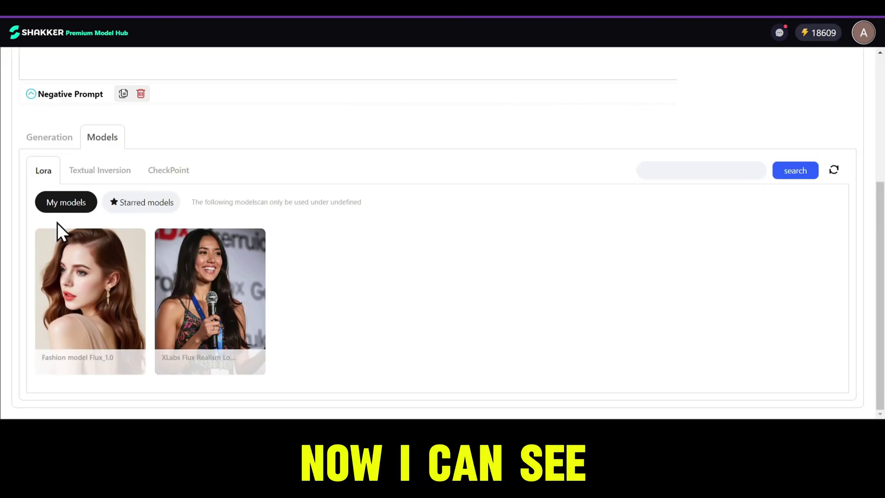
Apply the Fashion model Flux LoRA and generate a portrait with it.
mouse_move(65, 241)
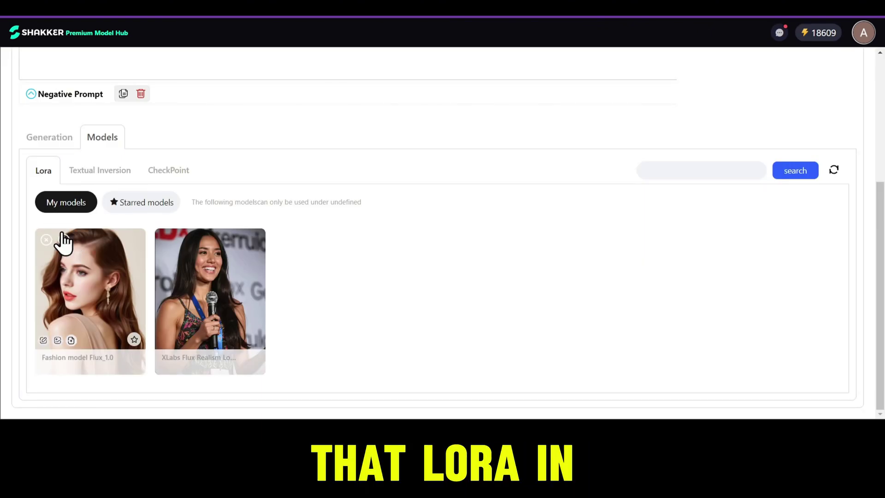
click(87, 283)
scroll(787, 156, up, 5)
click(787, 155)
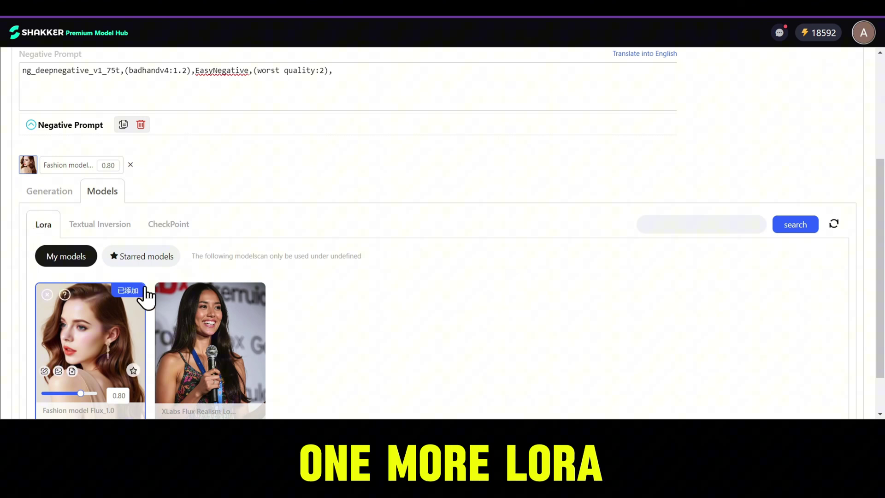
Favorite the XLabs Flux Realism LoRA, generate a portrait with it at 0.80, and view it full size.
click(229, 173)
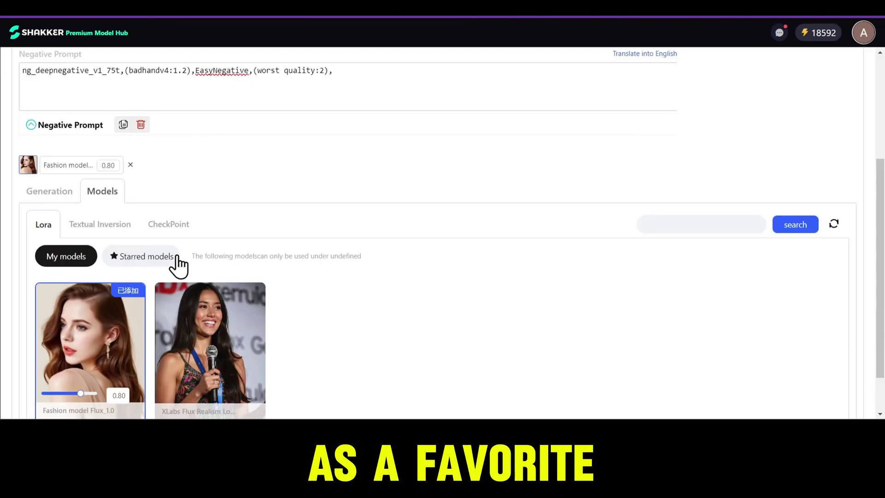
scroll(178, 262, down, 1)
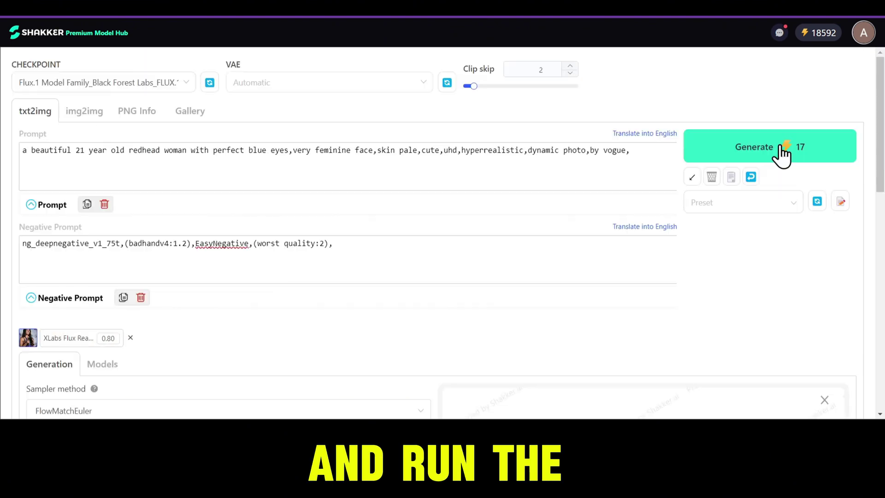
click(781, 147)
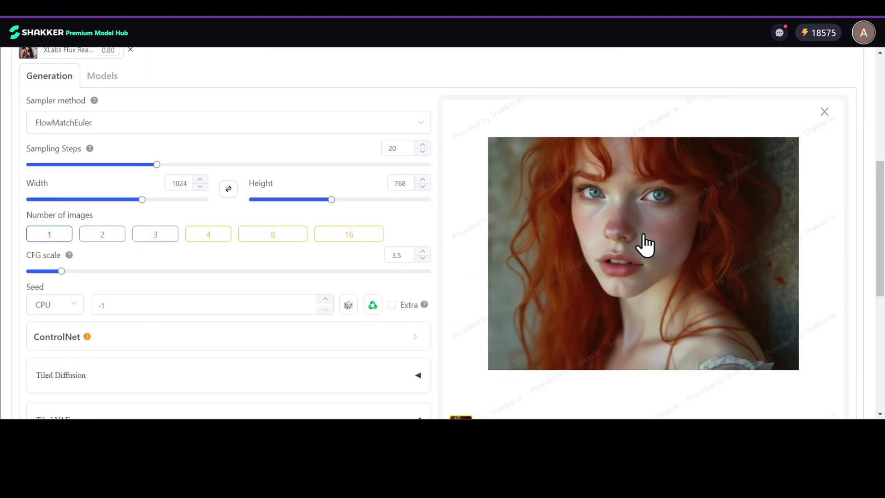
click(640, 241)
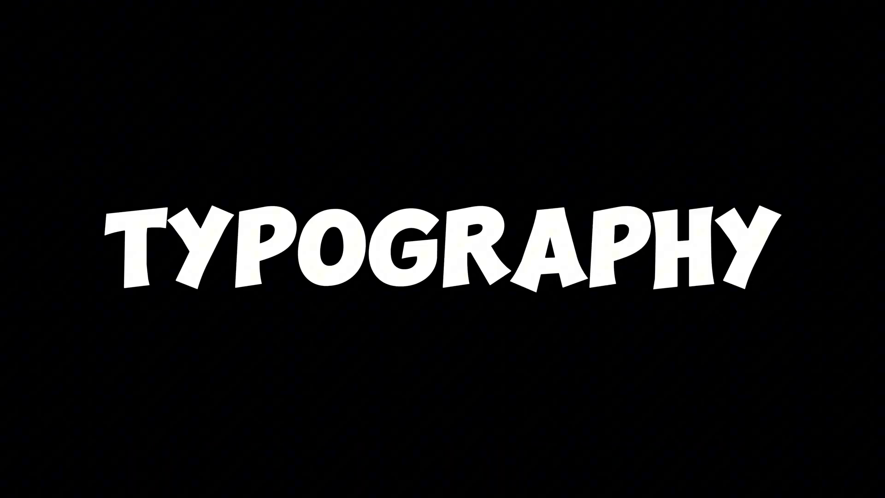
Enter the prompt 'Product photography, Perfume, use the word "Dior Sauvage'.
text(Produ)
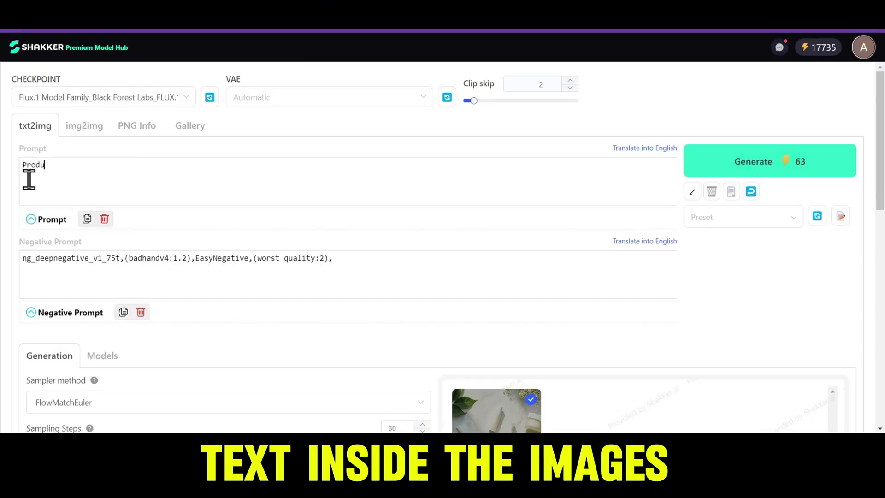
text(ct photo)
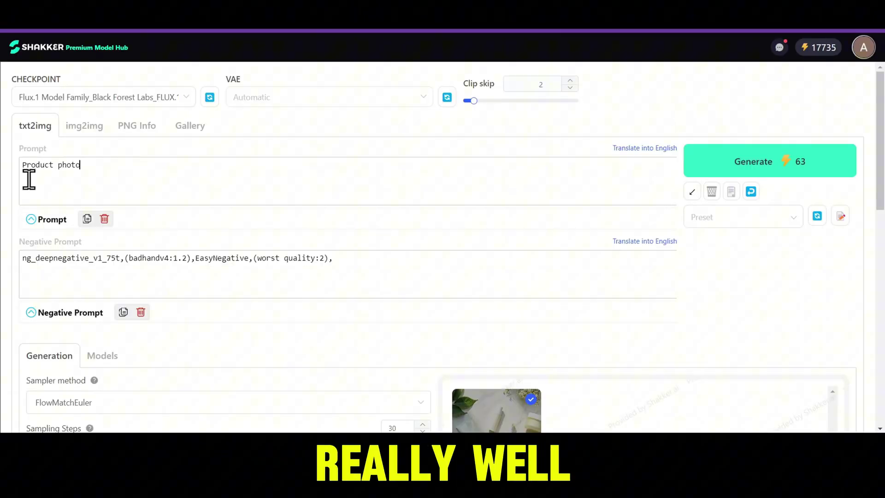
text(graphy)
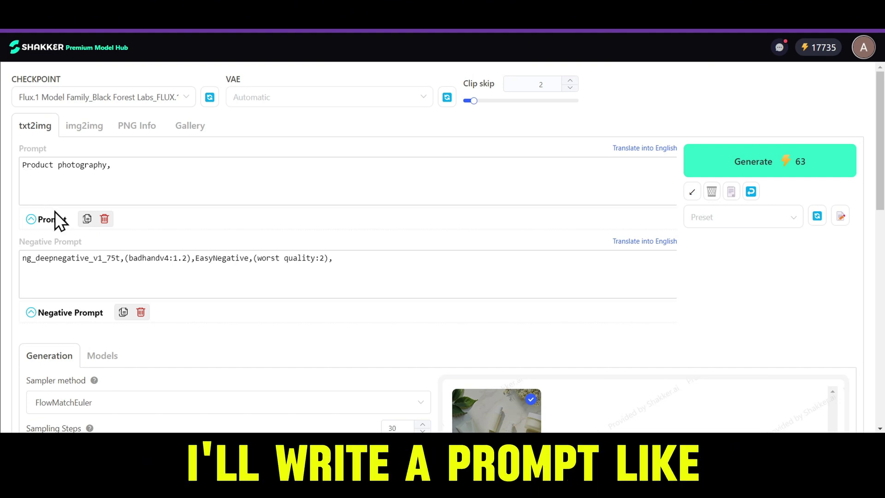
text(, Per)
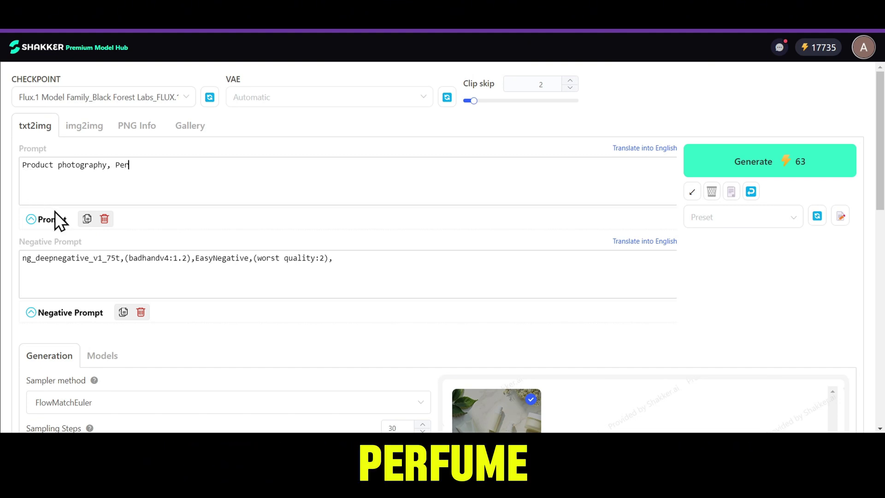
text(fume, use the word "Dior Sa)
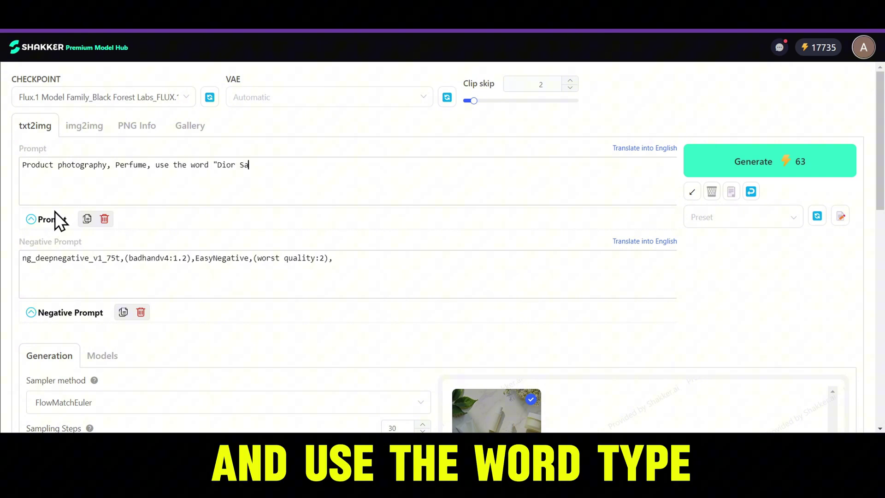
text(uvage)
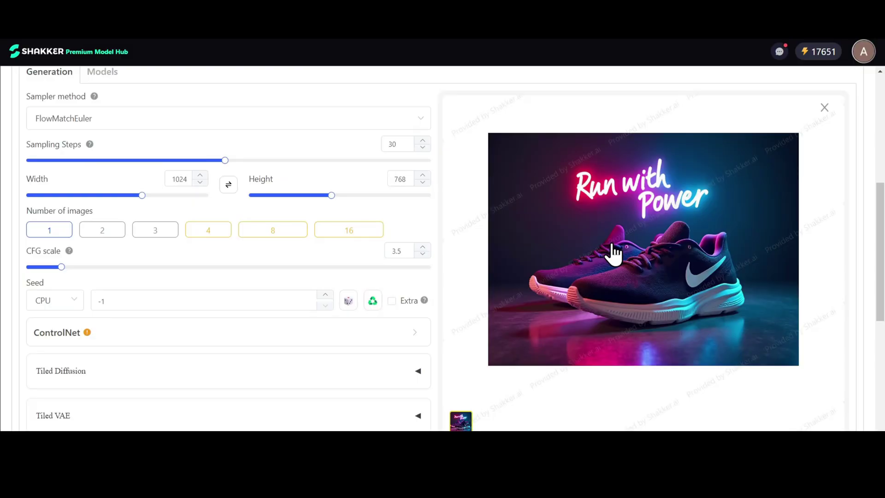
Inspect the 'Run with Power' sneaker result at full size twice, closing the preview each time.
click(612, 253)
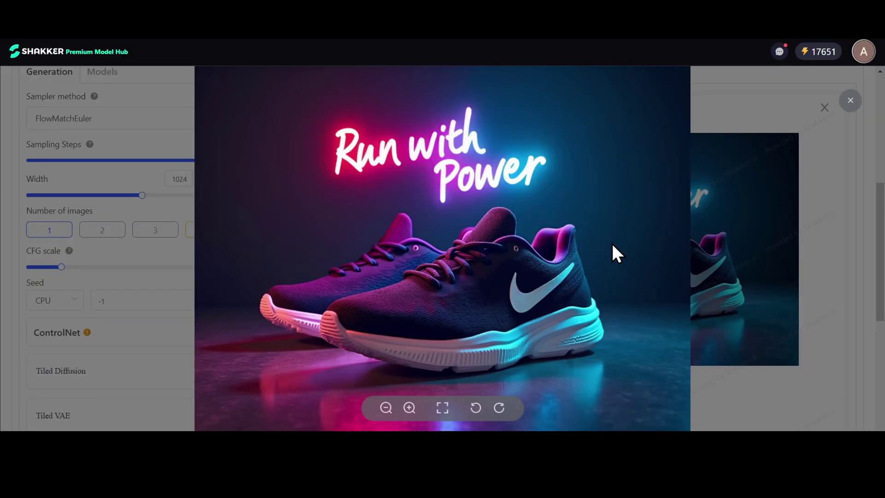
click(820, 220)
click(659, 252)
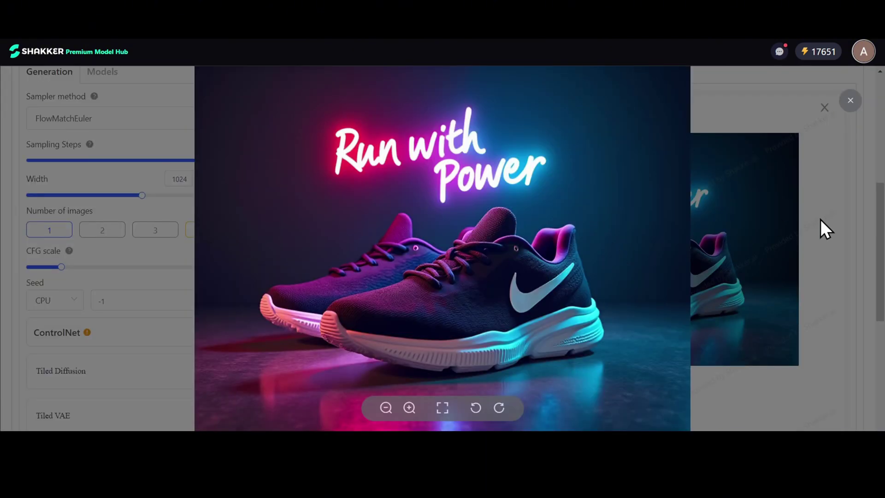
click(820, 219)
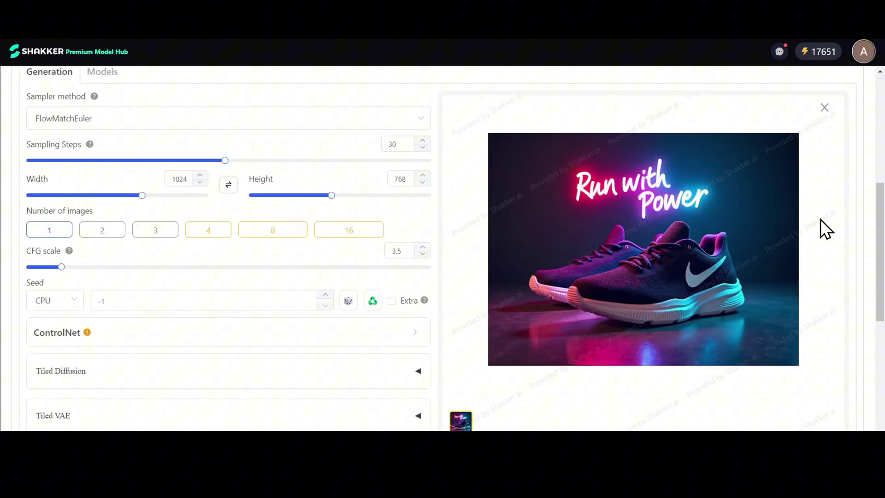